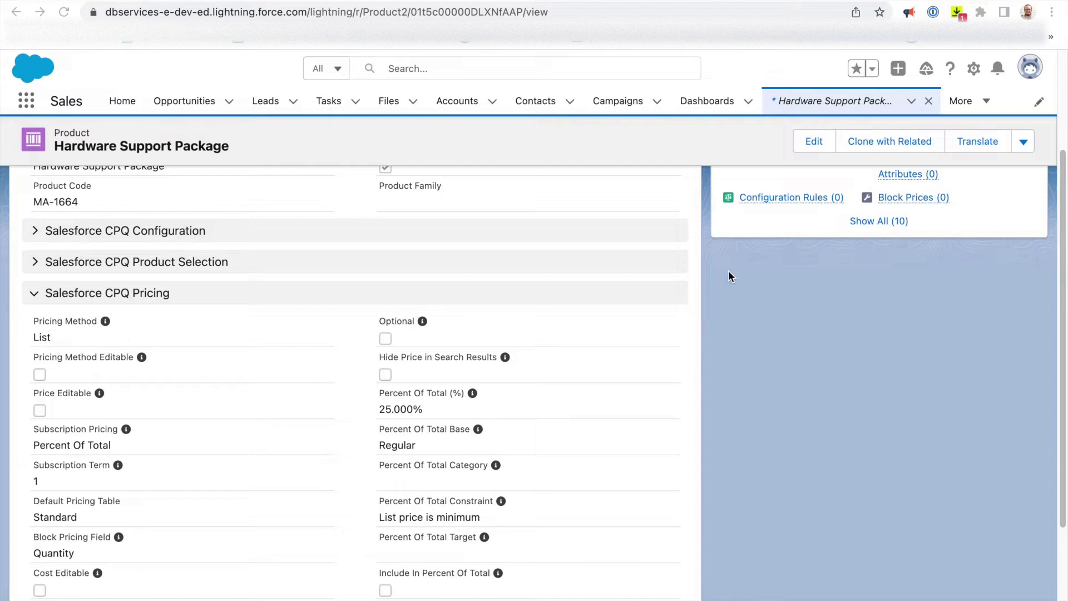
scroll(332, 268, "down", 1)
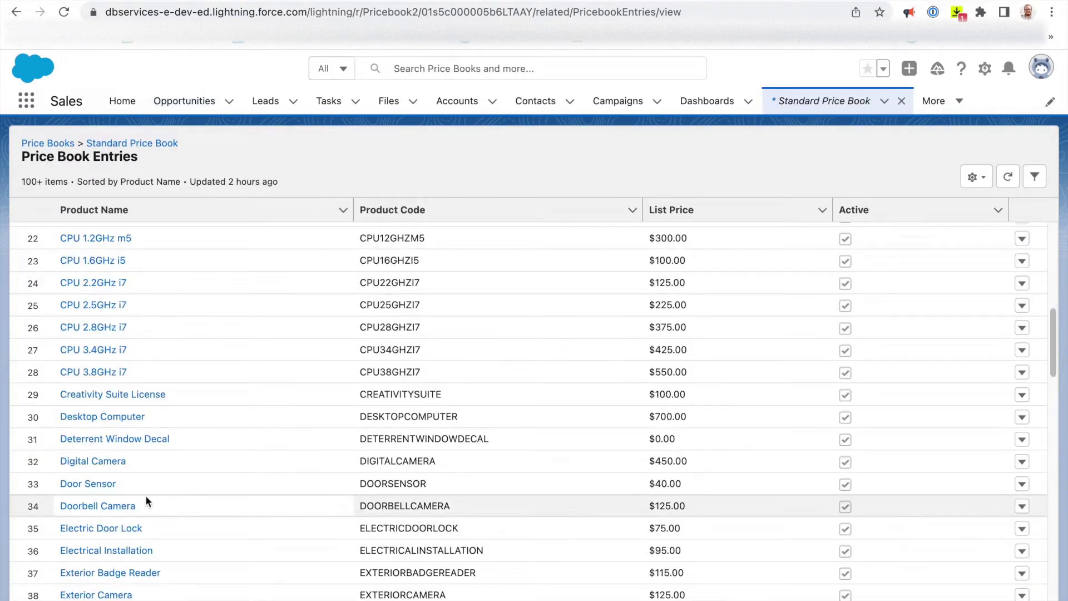
Step: Scroll the Standard Price Book entries to Hardware Support Package ($200.00), then return to the CB Consulting opportunity
scroll(144, 497, "down", 5)
scroll(145, 497, "down", 2)
scroll(145, 497, "down", 2)
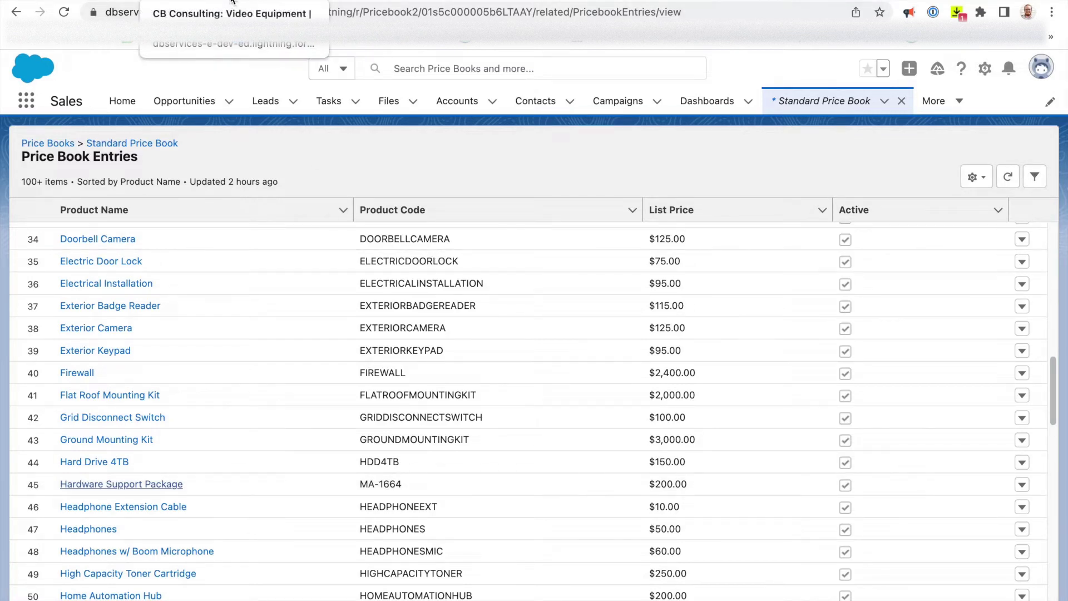
left_click(233, 1)
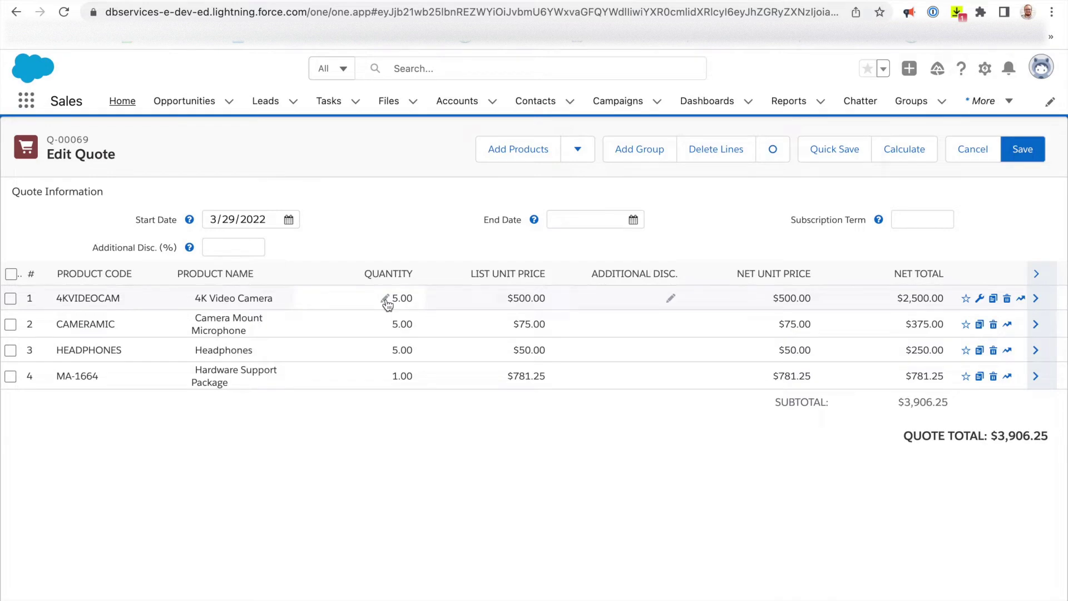
Step: Start editing the 4K Video Camera quantity in quote Q-00069's line editor
left_click(387, 300)
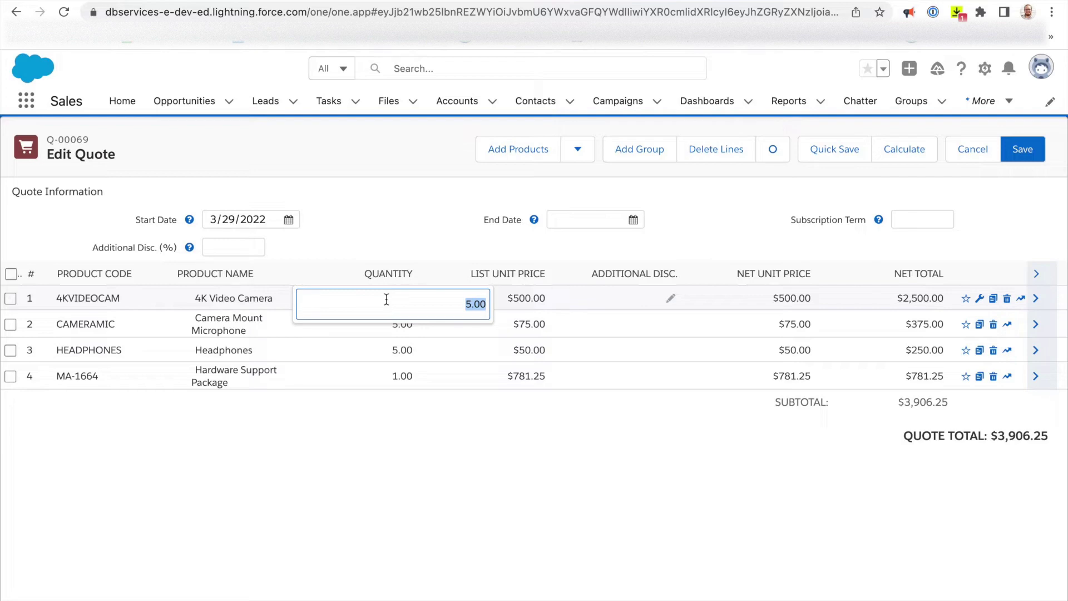
Step: Set 4K Video Camera, Camera Mount Microphone and Headphones to quantity 1, recalculate to $825.00, and save
type("1")
left_click(389, 329)
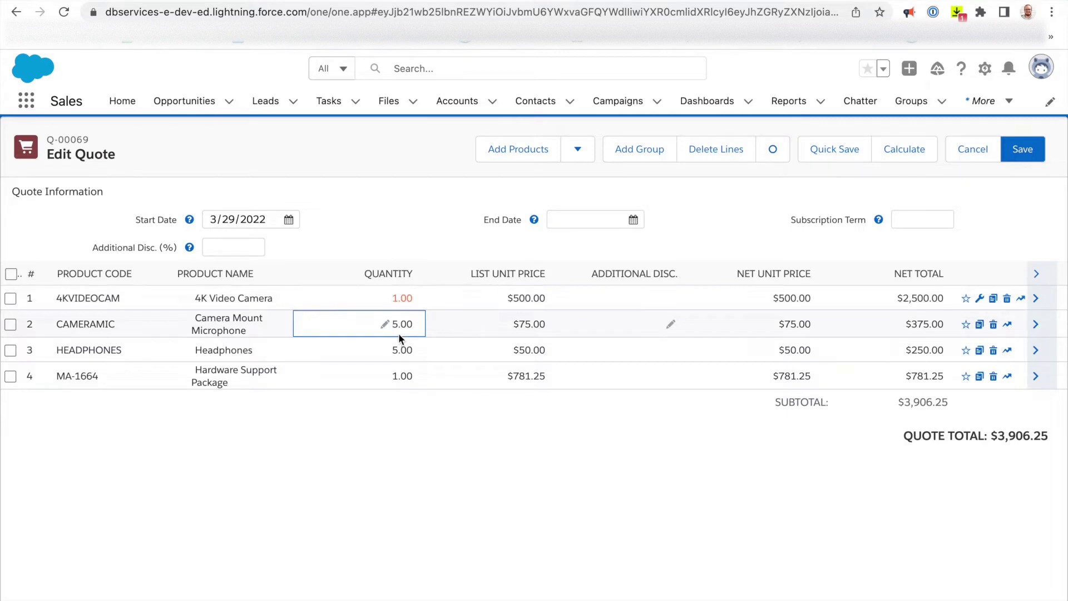
type("1")
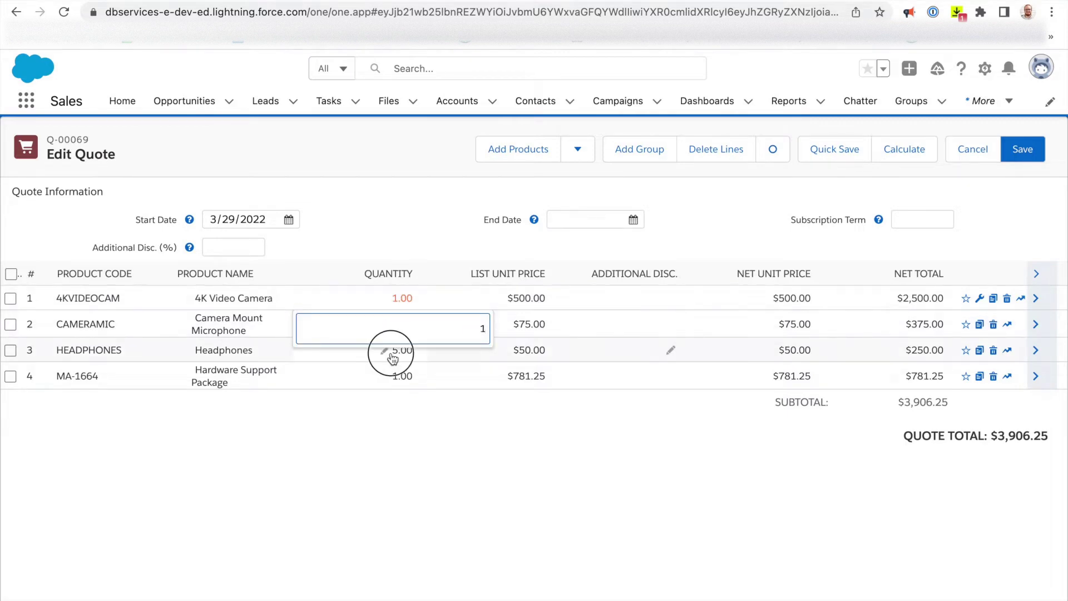
left_click(389, 350)
type("1")
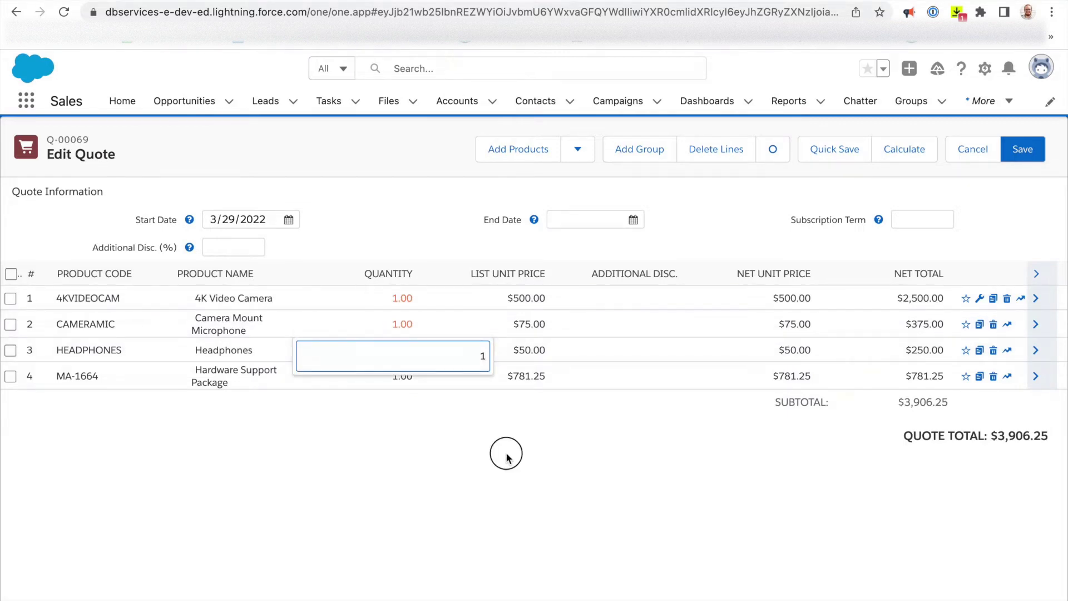
left_click(506, 454)
left_click(904, 150)
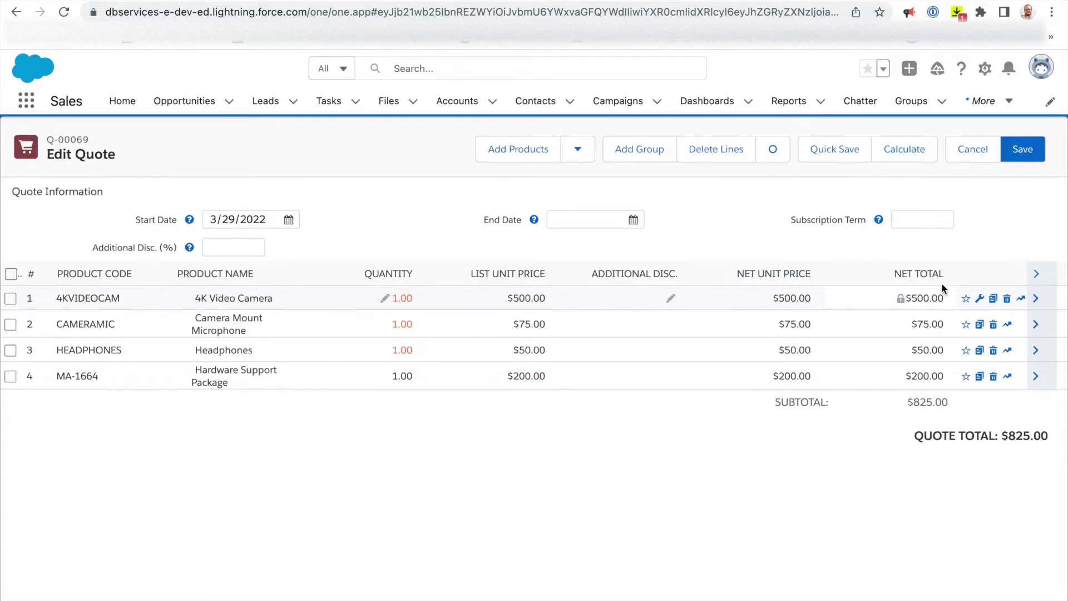
mouse_move(584, 349)
left_click(1019, 155)
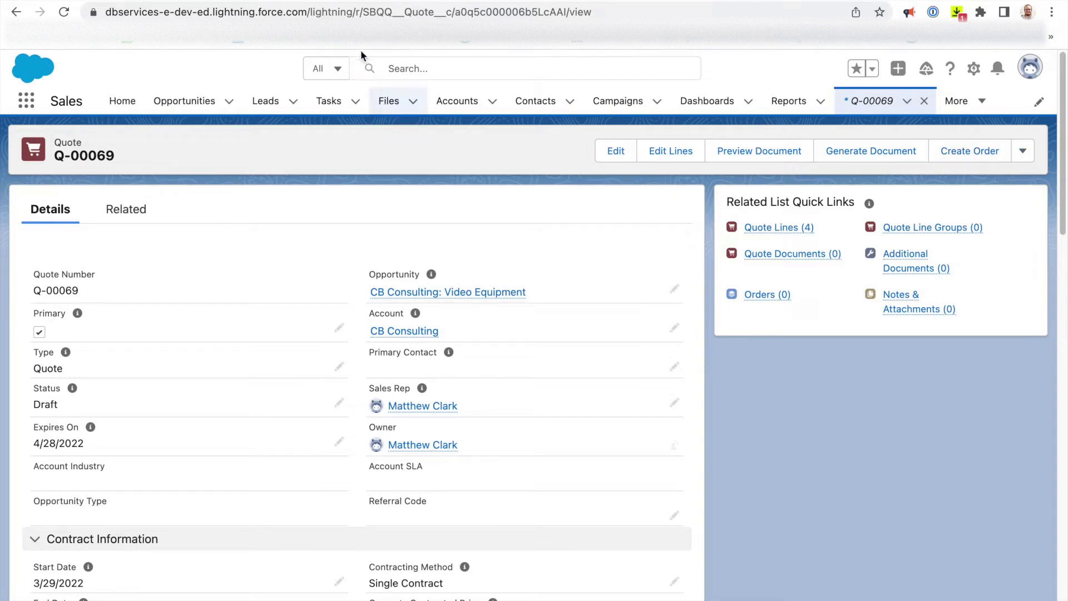
Step: Tick Contracted on the CB Consulting: Video Equipment opportunity, save, and reload the record
key("alt+Left")
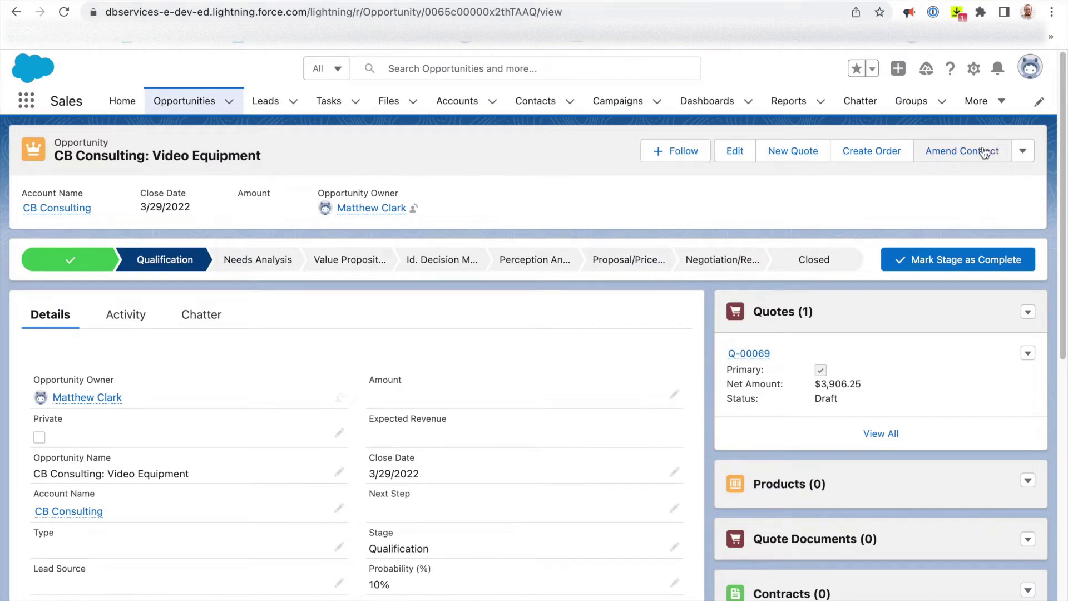
scroll(573, 366, "down", 1)
scroll(573, 367, "down", 2)
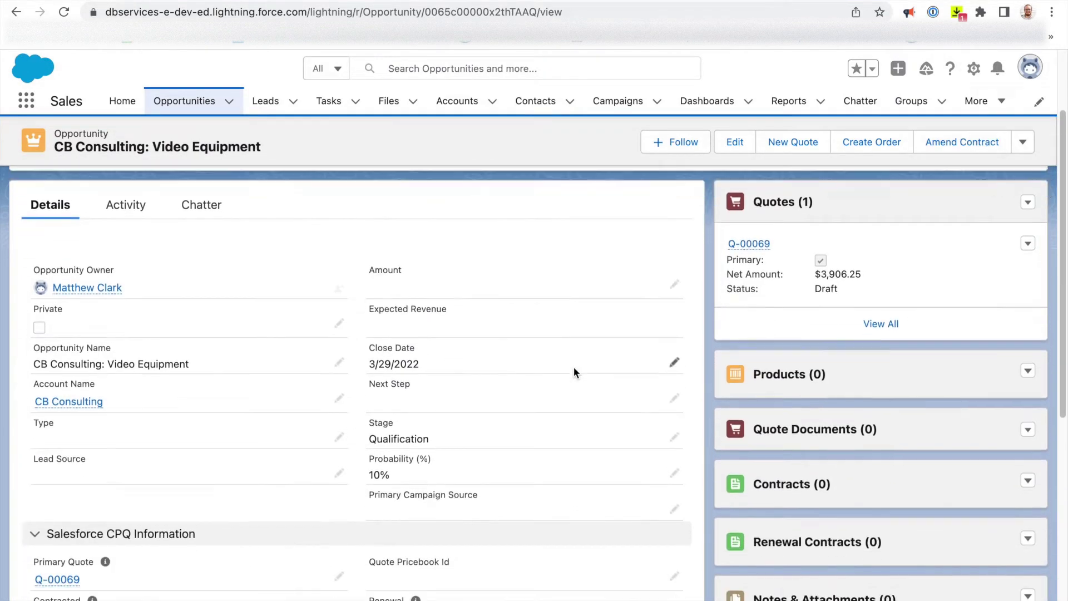
scroll(573, 366, "down", 3)
scroll(576, 374, "down", 2)
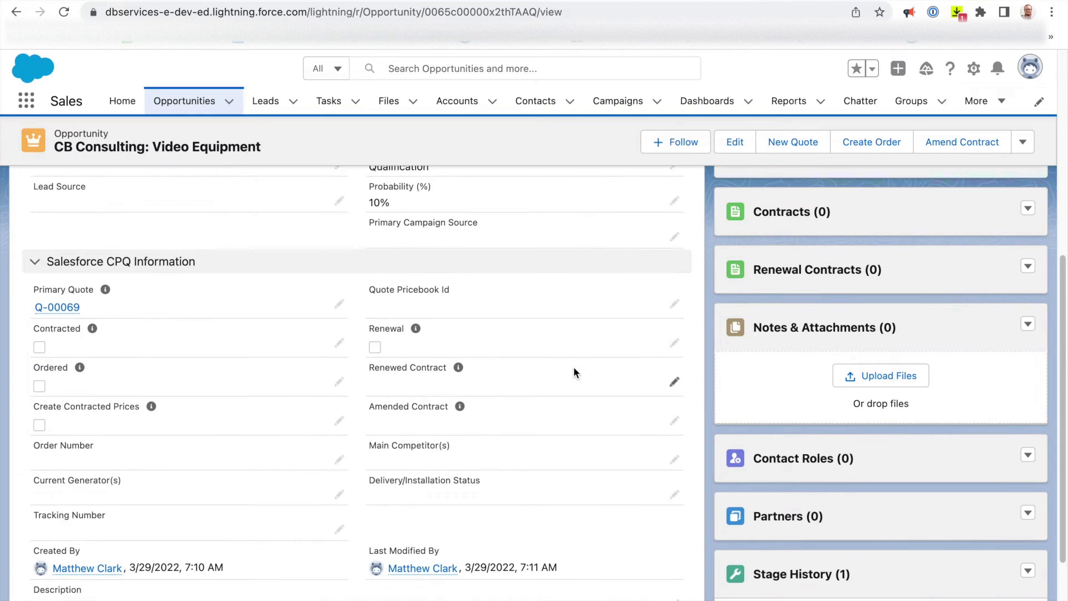
left_click(339, 344)
left_click(45, 365)
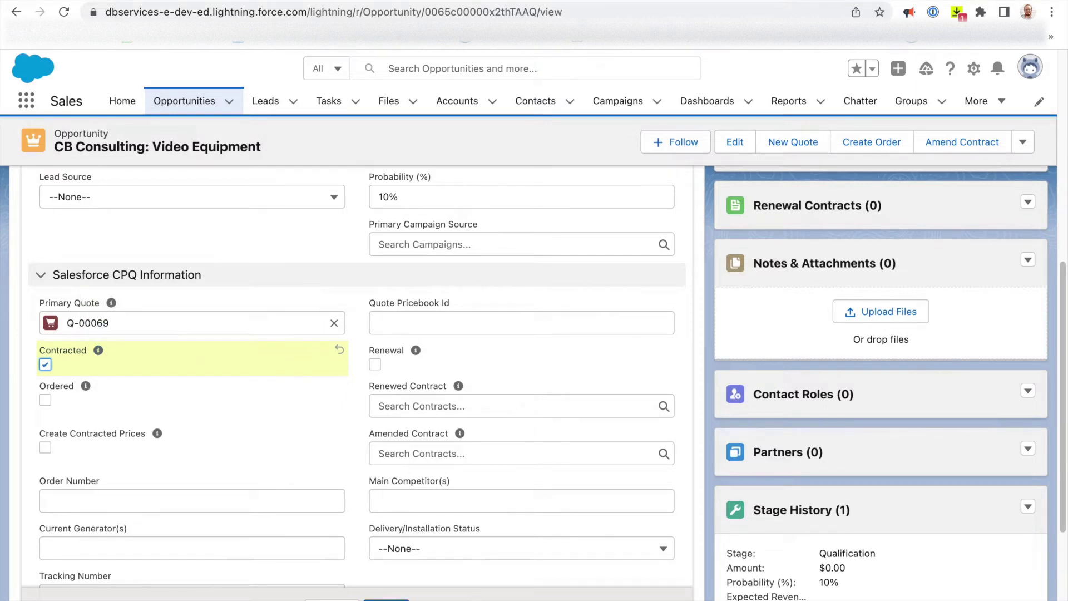
left_click(387, 595)
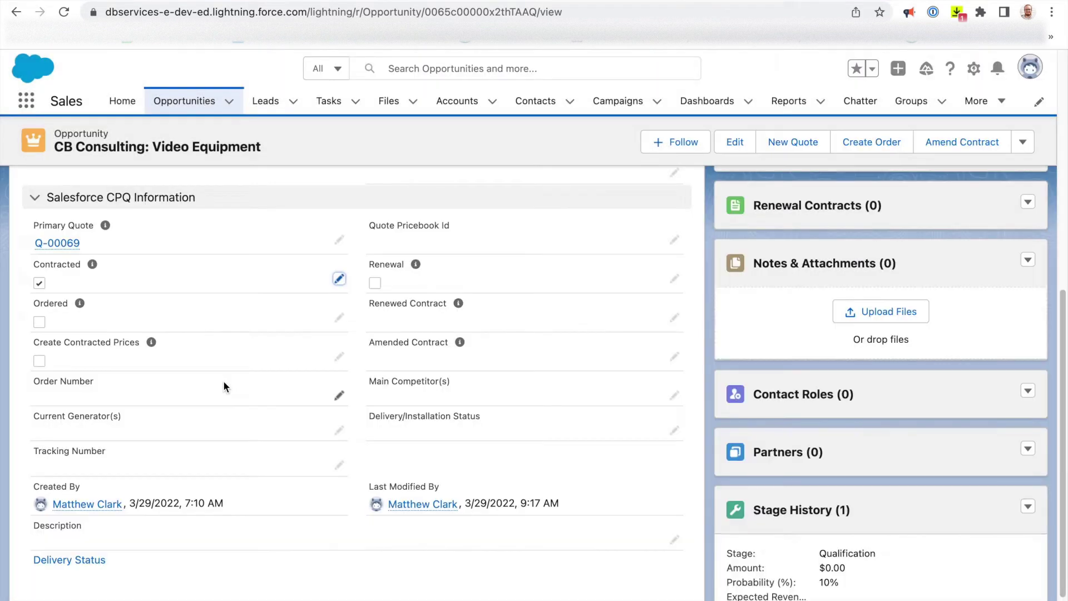
left_click(63, 12)
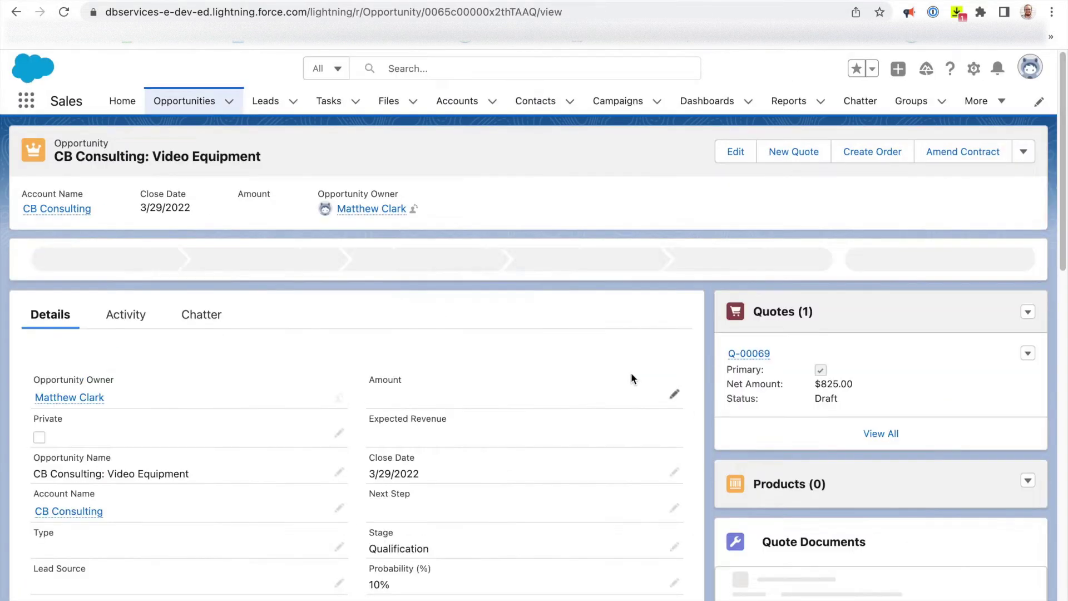
scroll(631, 373, "down", 3)
scroll(631, 372, "down", 2)
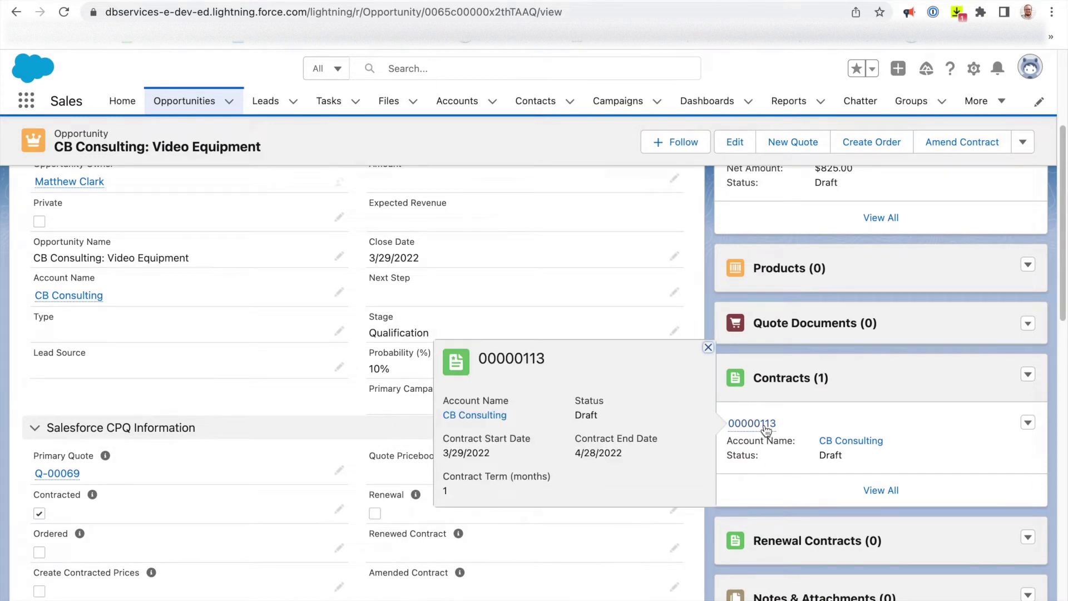
left_click(766, 426)
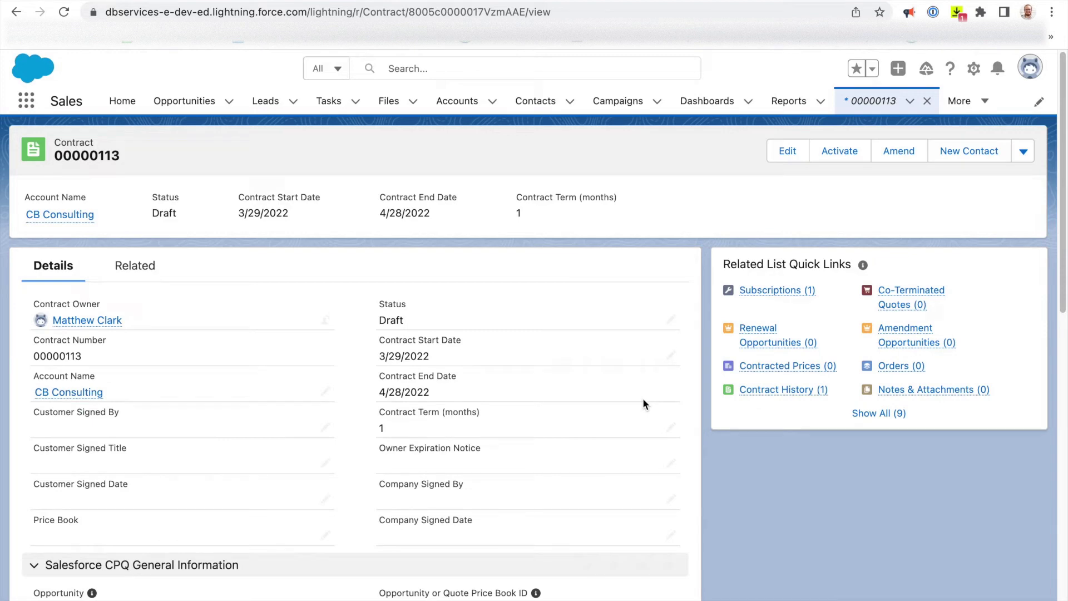
scroll(238, 409, "down", 3)
scroll(238, 409, "down", 2)
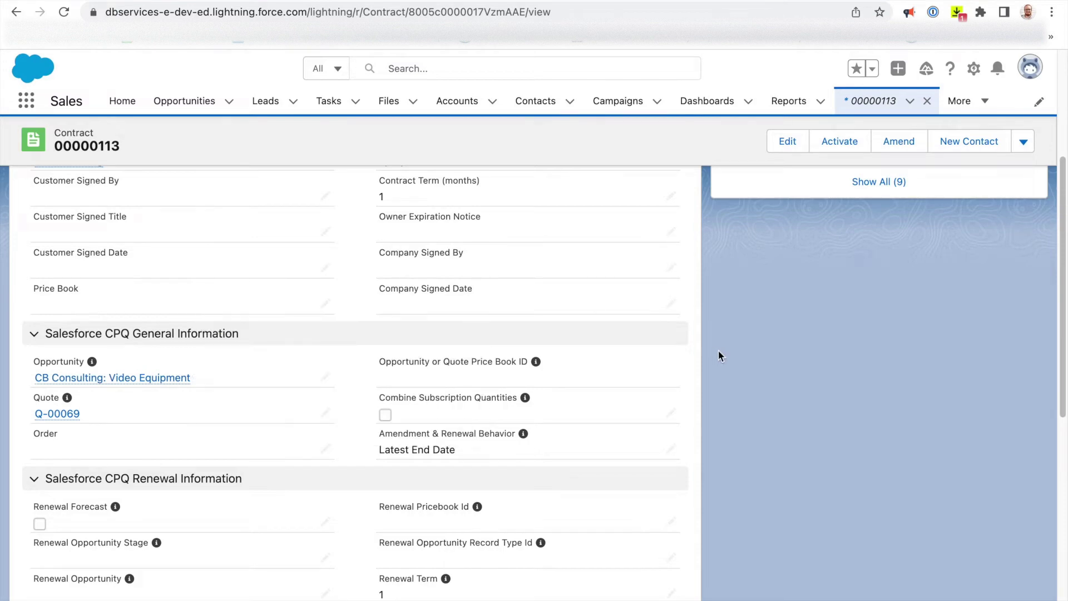
scroll(718, 351, "up", 2)
scroll(719, 354, "up", 2)
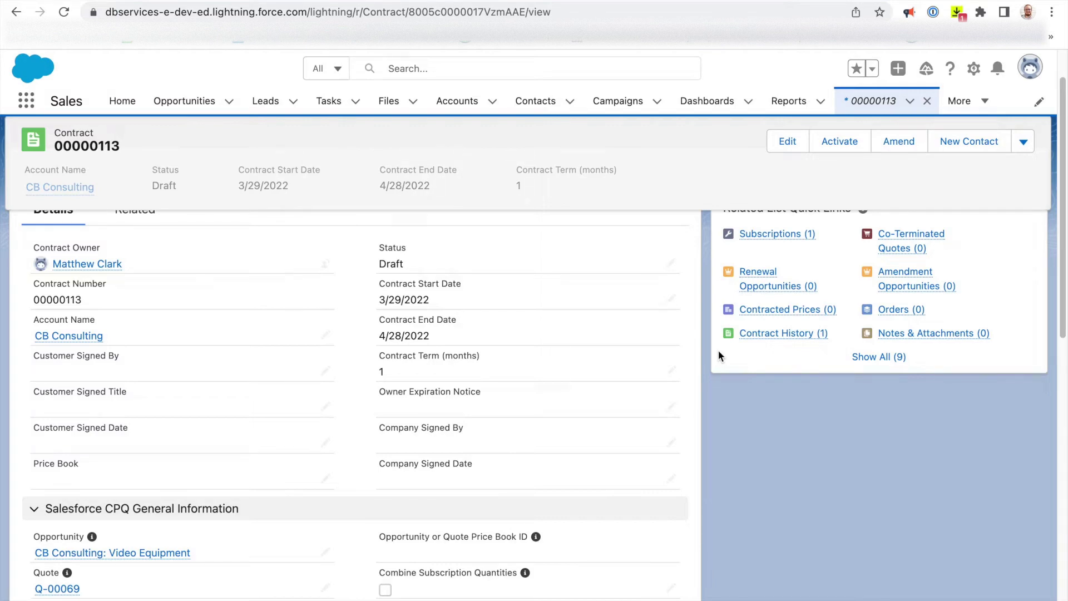
left_click(898, 146)
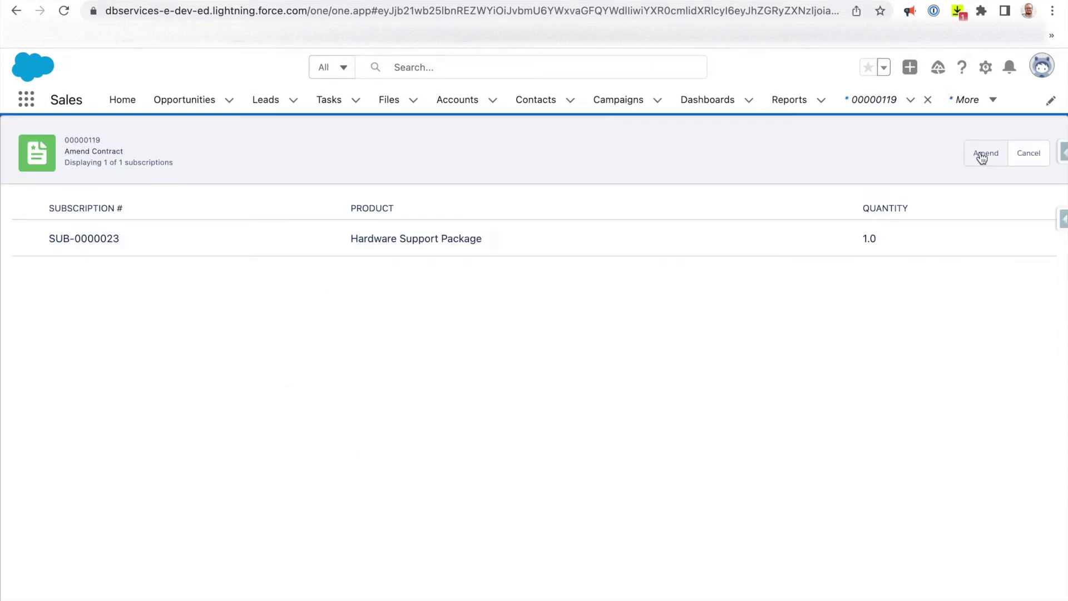
Step: Confirm the amendment to create quote Q-00084 and start editing the 4K Video Camera quantity
left_click(982, 159)
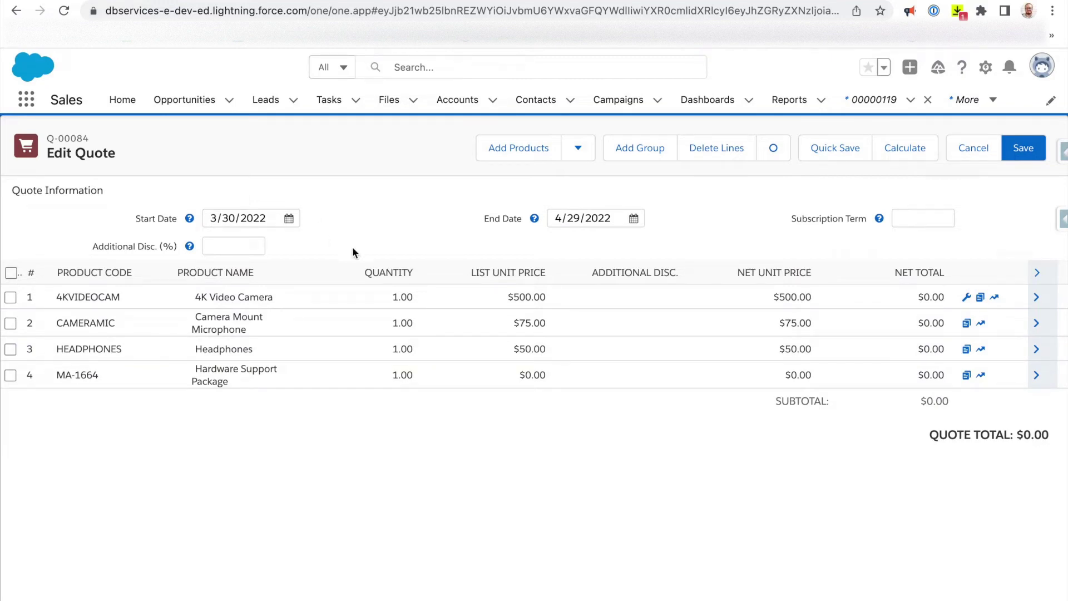
left_click(387, 299)
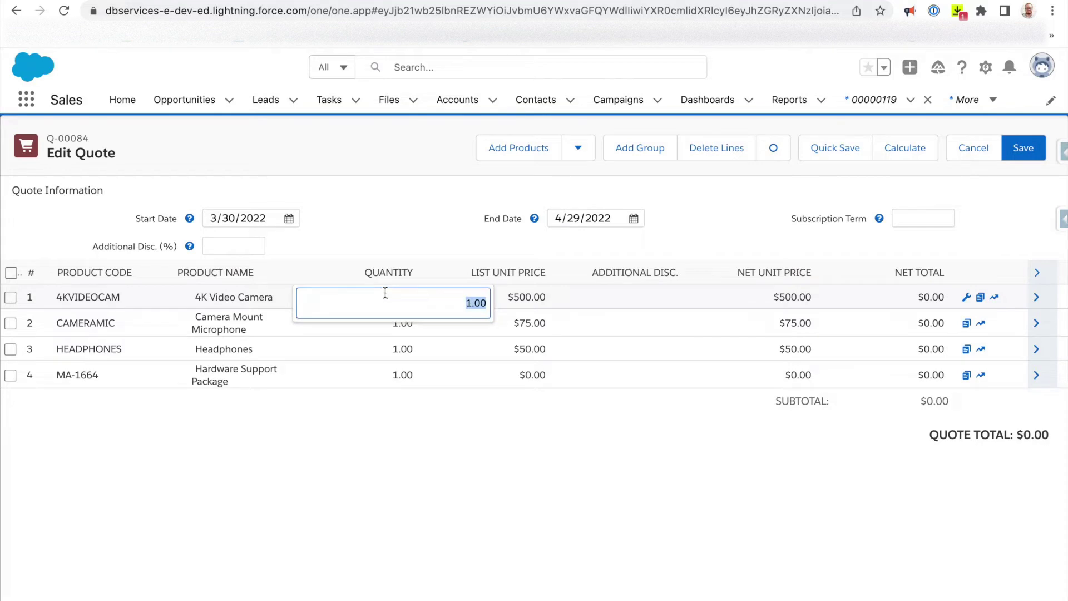
Step: Enter quantity 5 for the 4K Video Camera, Camera Mount Microphone and Headphones lines, then recalculate
type("5")
left_click(388, 391)
left_click(390, 324)
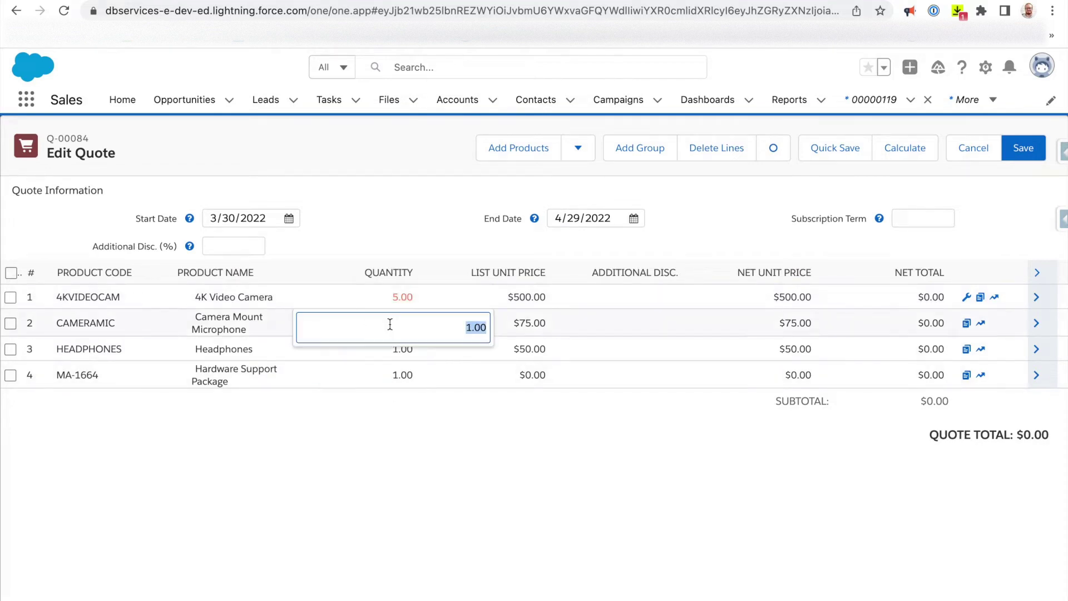
type("5")
left_click(388, 355)
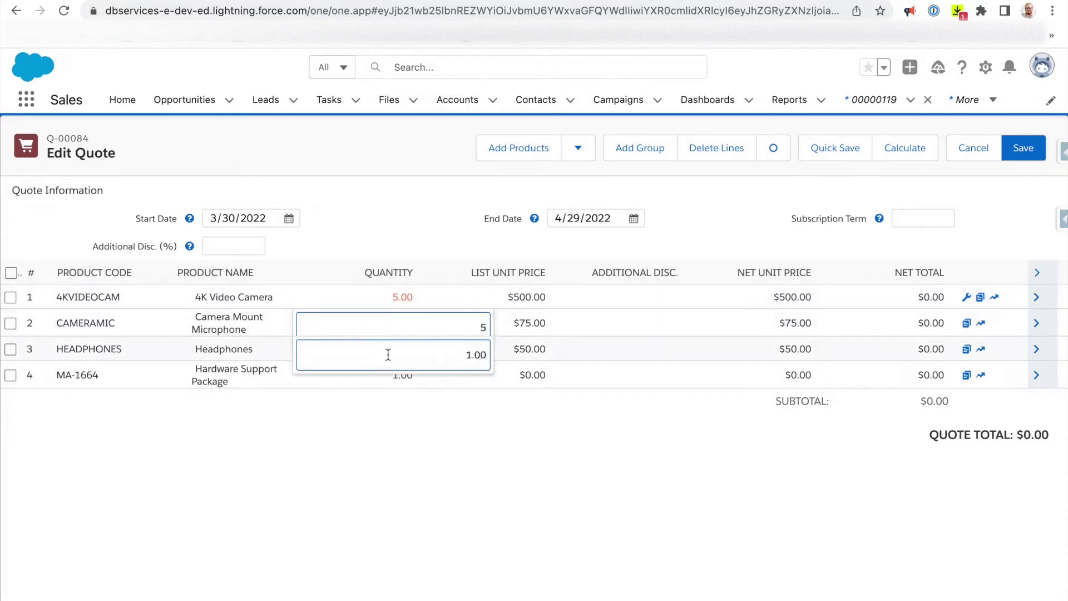
type("5")
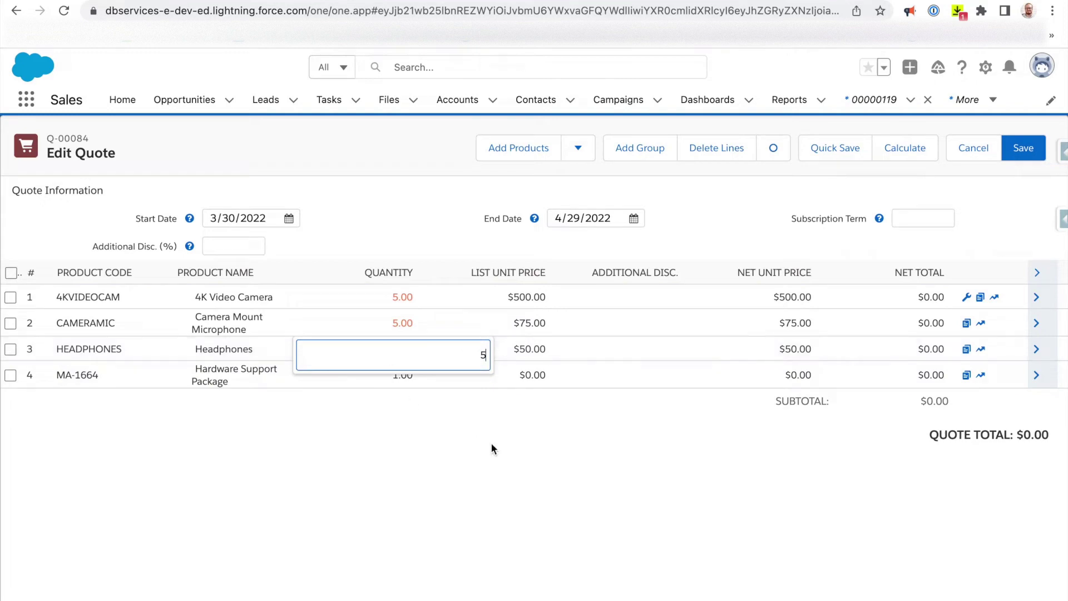
left_click(491, 445)
left_click(884, 159)
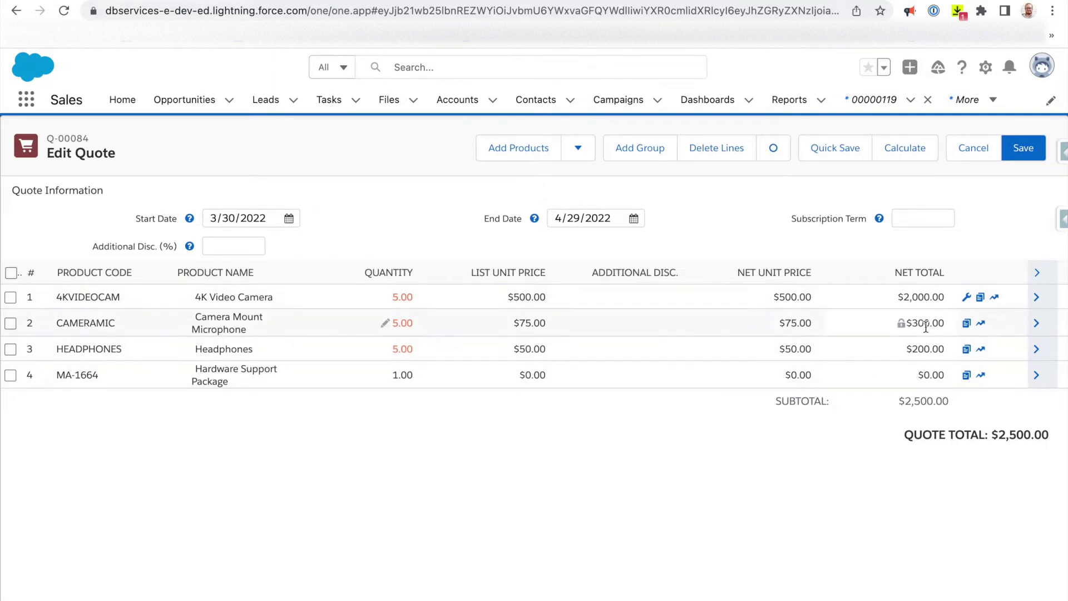
mouse_move(974, 67)
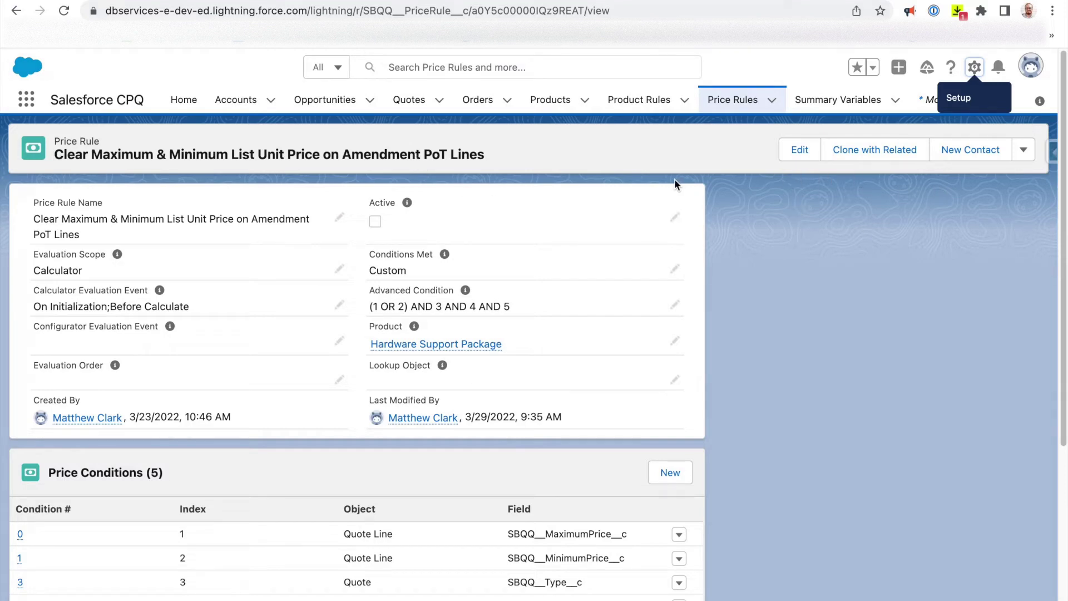
scroll(272, 265, "down", 3)
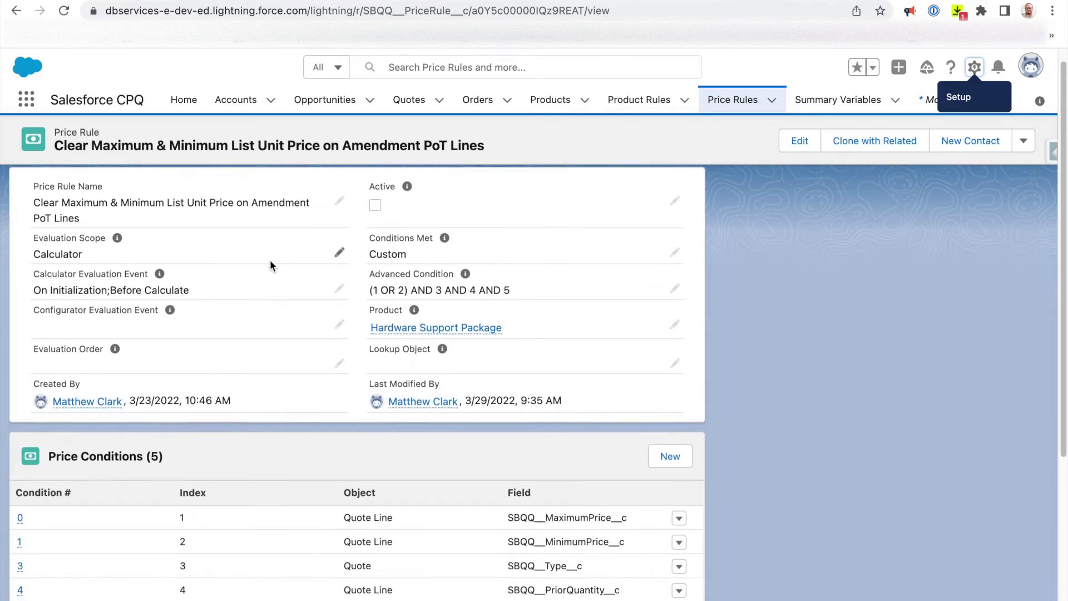
scroll(270, 265, "down", 3)
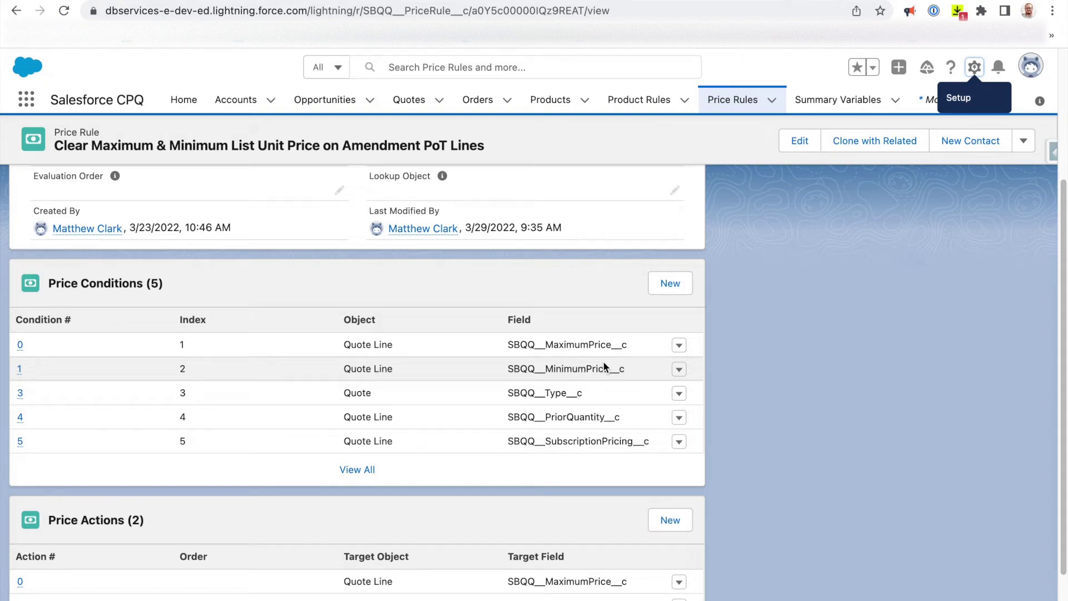
scroll(603, 361, "down", 2)
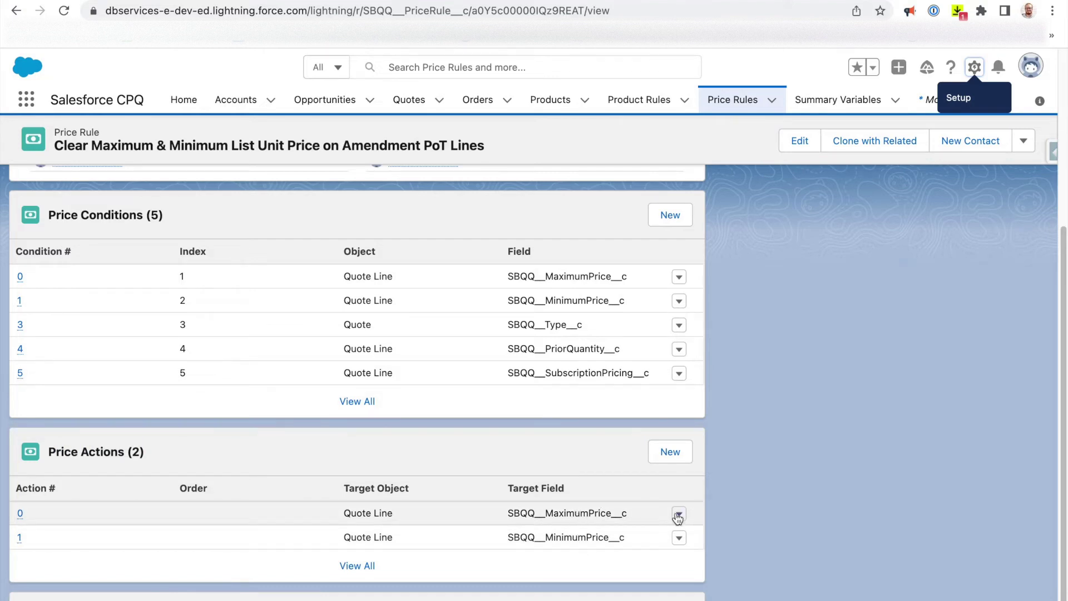
scroll(895, 396, "up", 2)
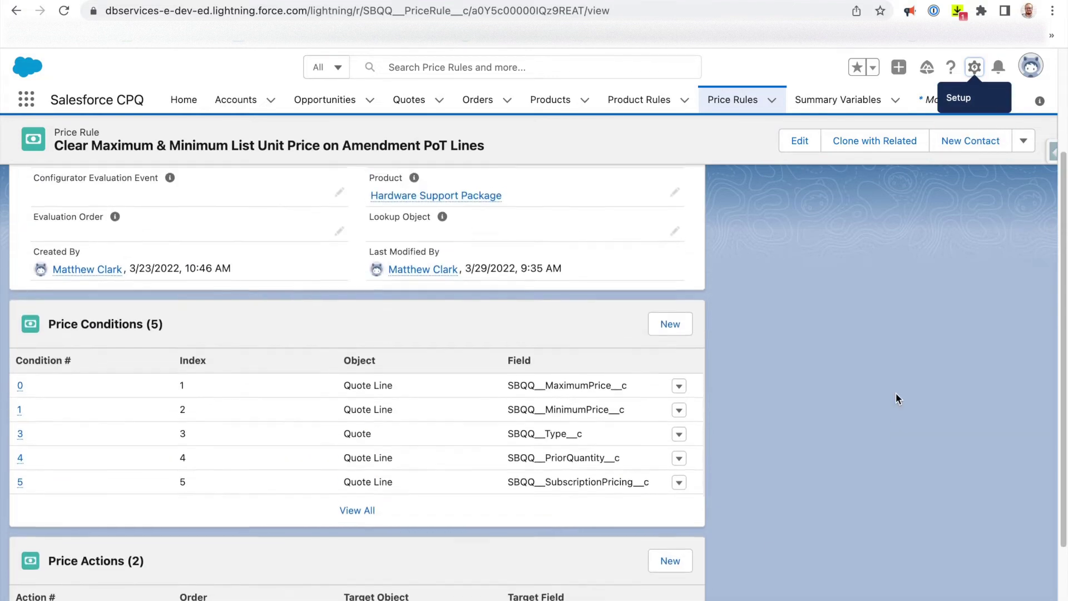
scroll(896, 393, "up", 3)
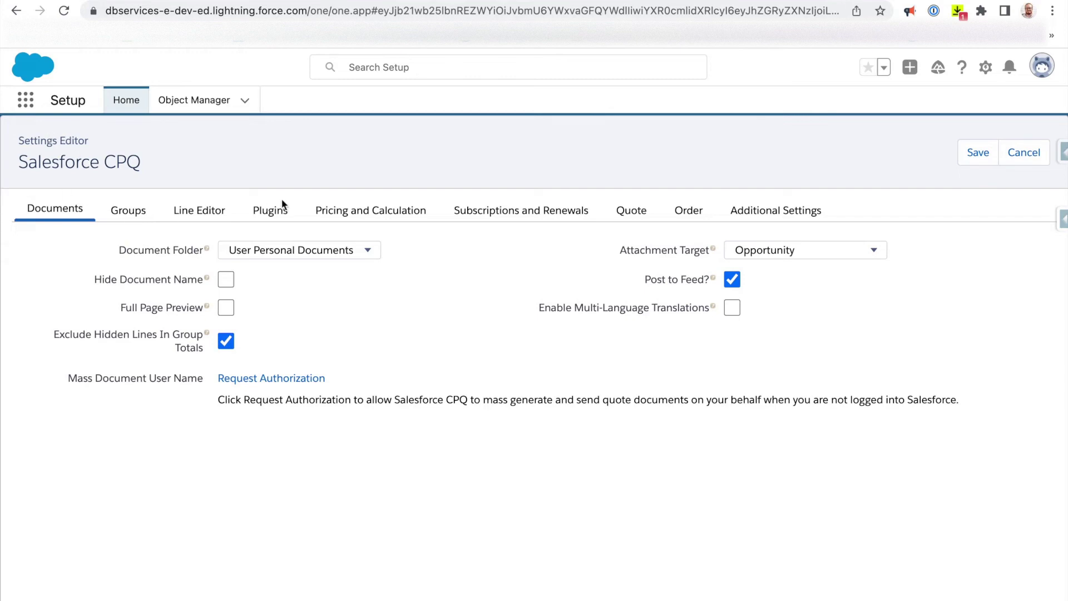
Step: Check that the Quote Calculator Plugin setting is blank, then return to the CPQ Plugins docs
left_click(276, 213)
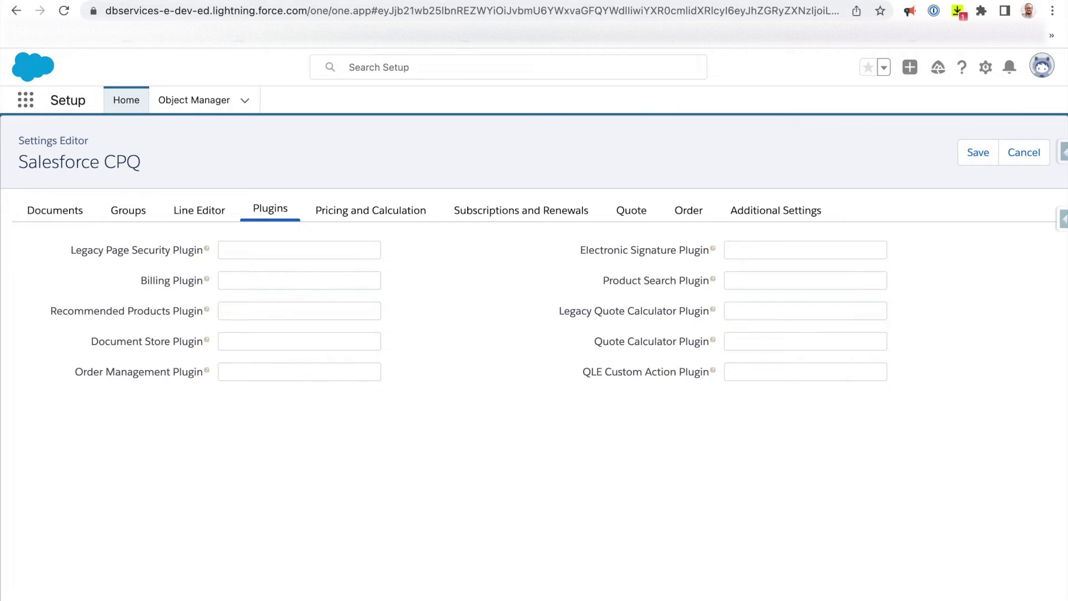
left_click(590, 1)
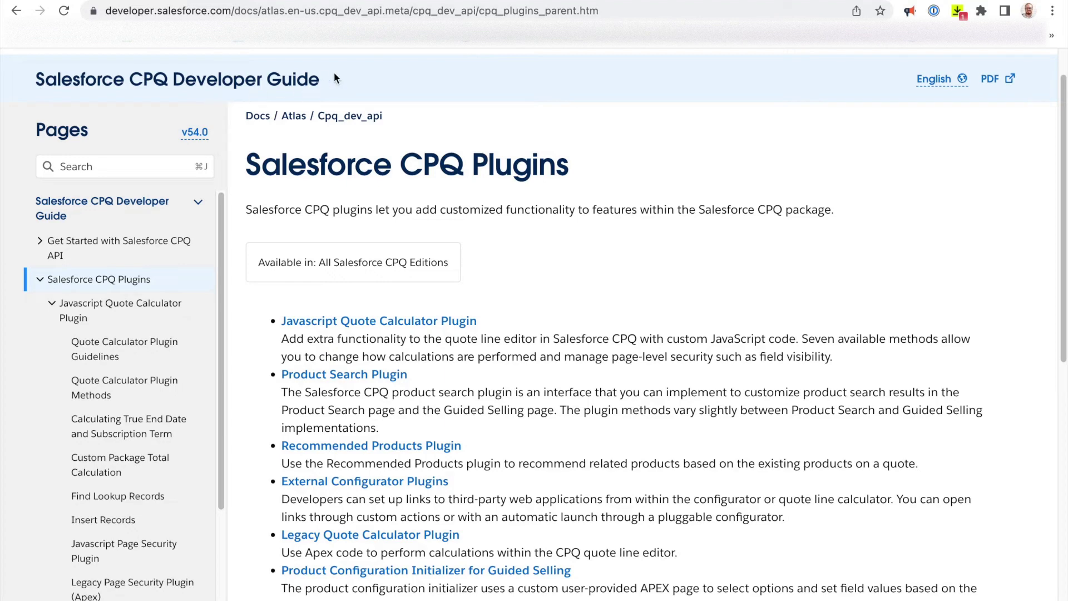
Step: Read through the Javascript Quote Calculator Plugin docs page, then return to CPQ's plugin settings
scroll(633, 219, "down", 2)
scroll(634, 219, "down", 3)
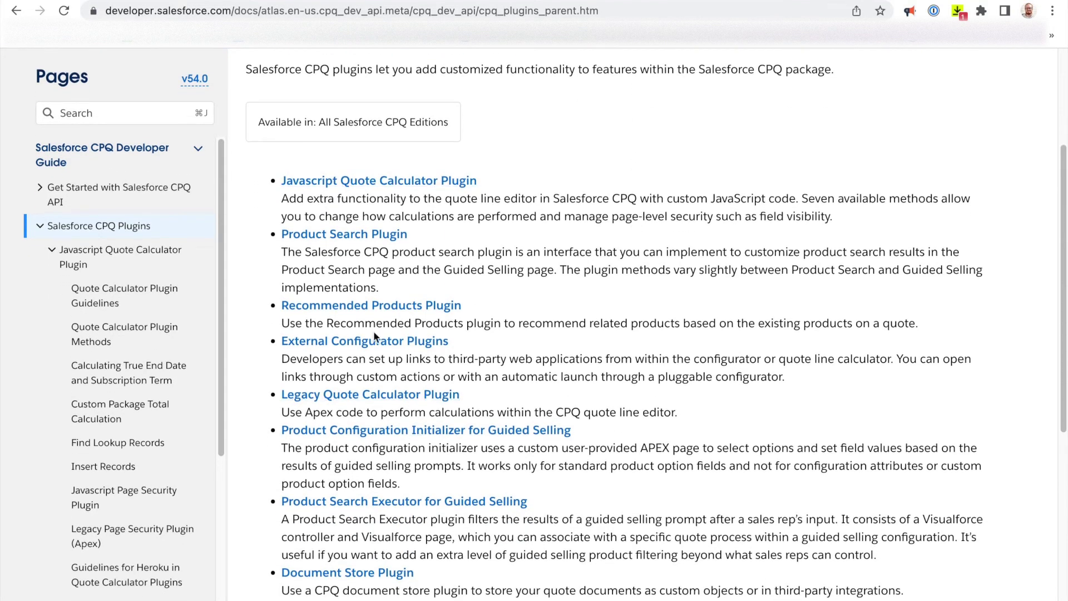
left_click(411, 186)
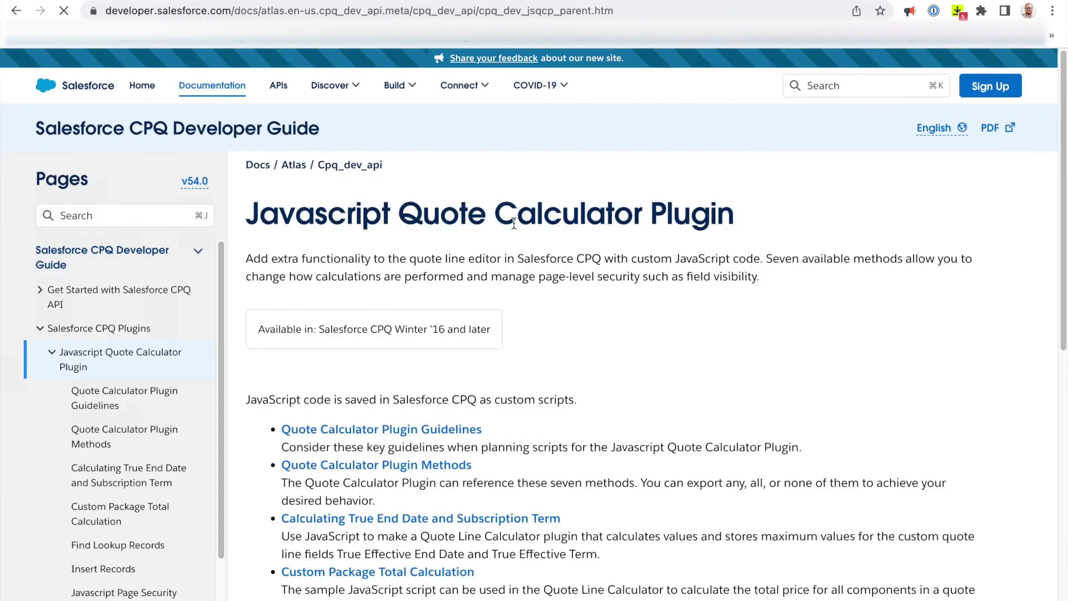
scroll(476, 310, "down", 3)
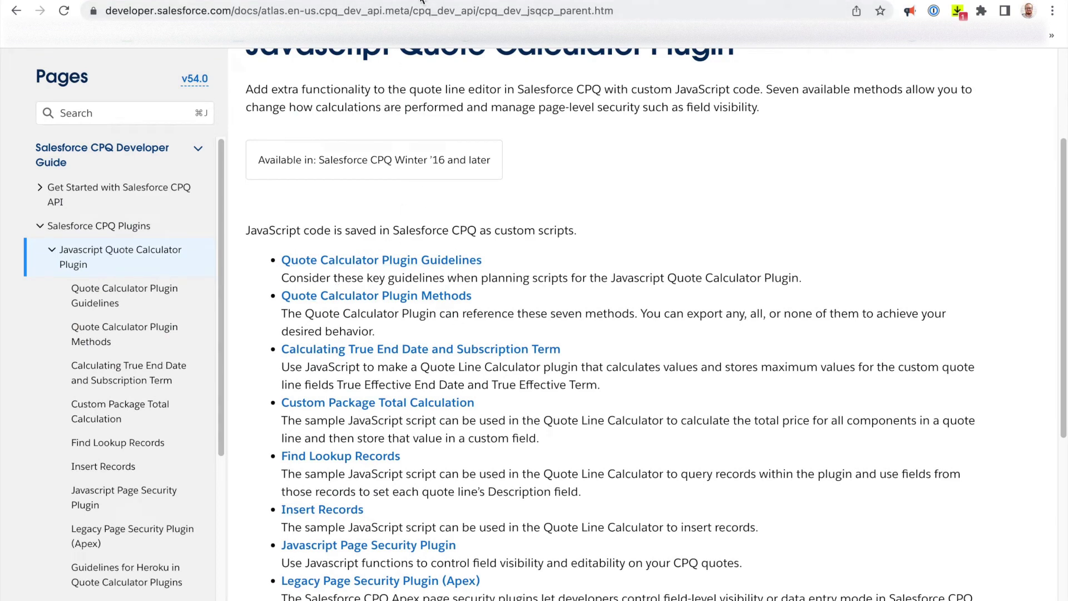
scroll(469, 192, "up", 3)
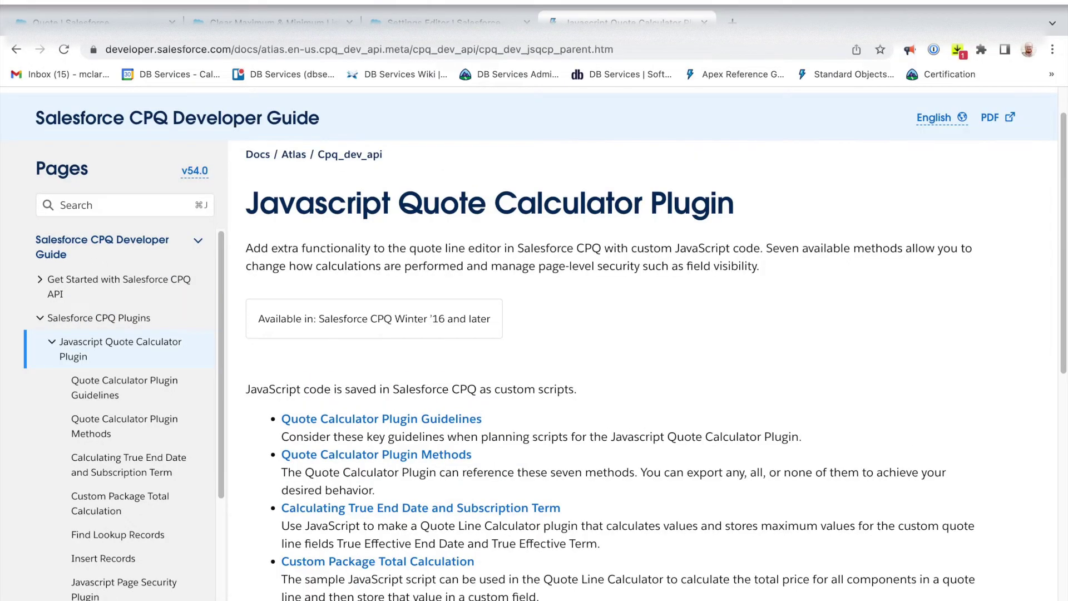
left_click(390, 21)
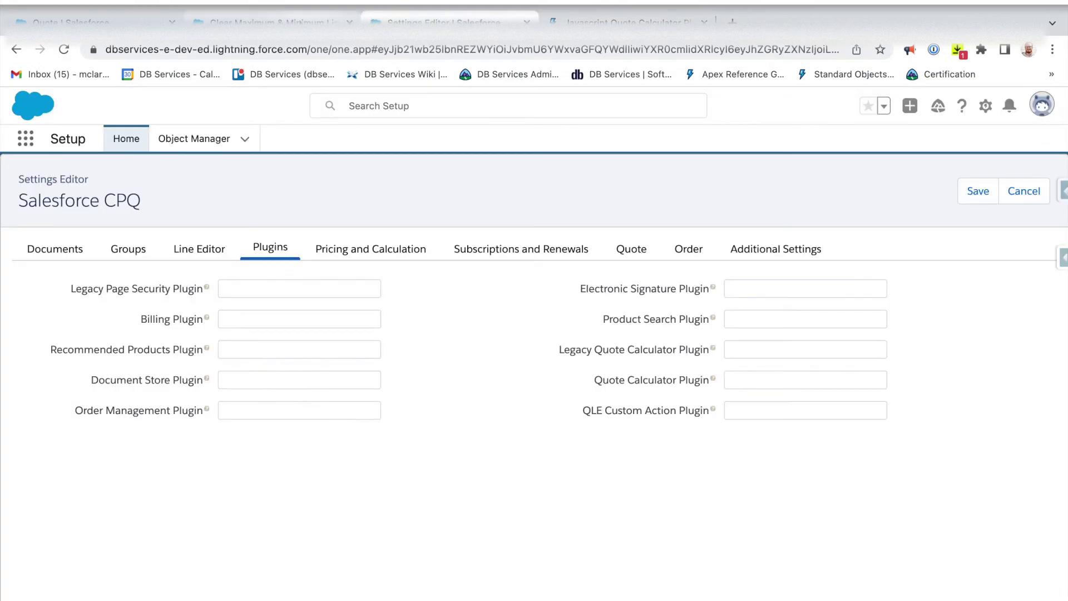
Step: Focus the Quote Calculator Plugin field, then switch to the Excerpt.ts file in VS Code
left_click(786, 338)
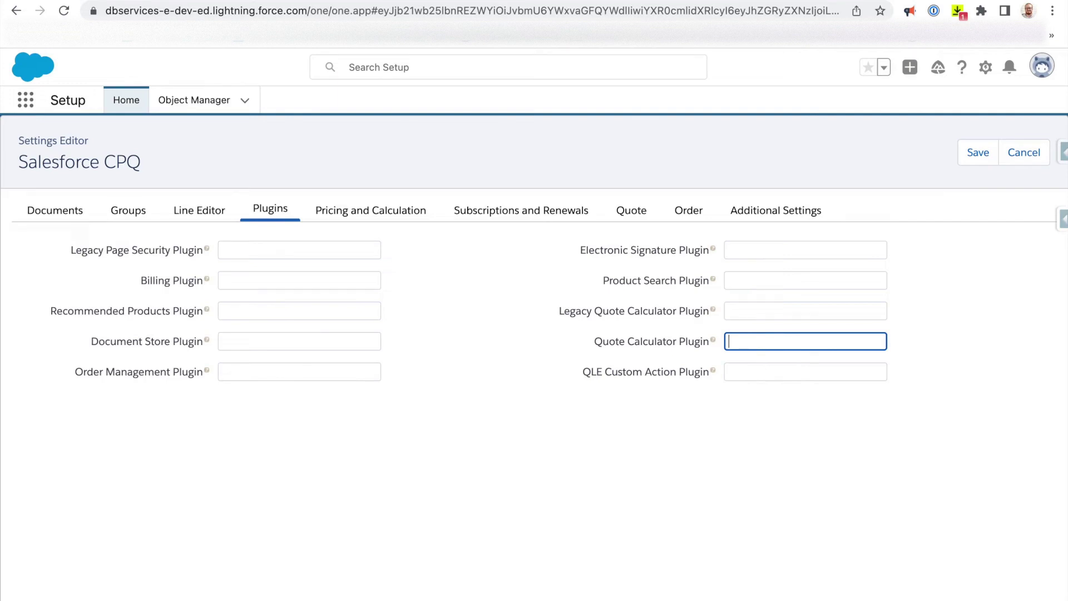
mouse_move(605, 593)
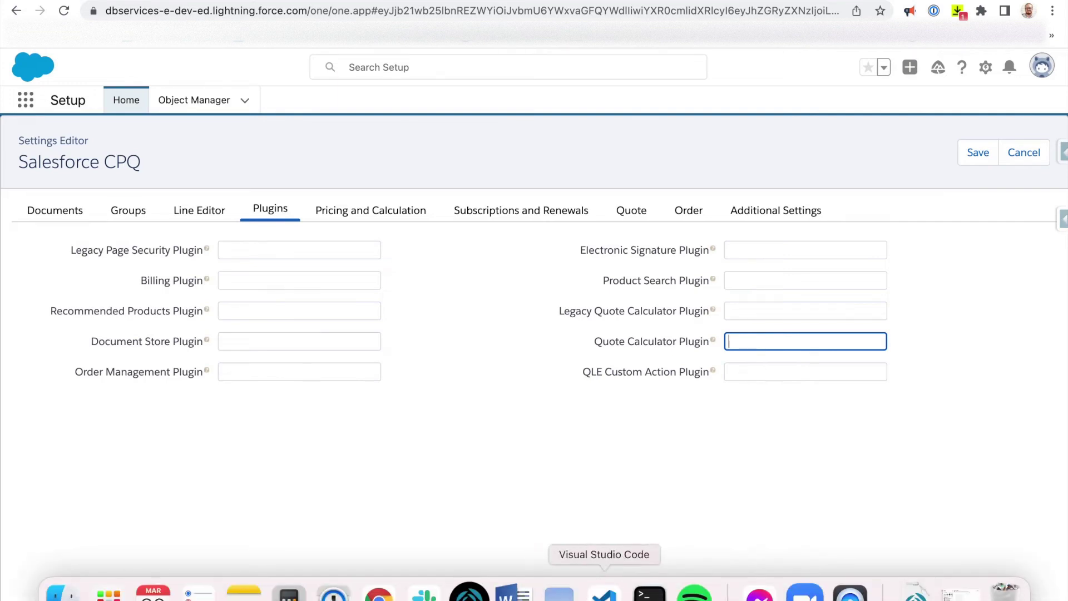
left_click(605, 595)
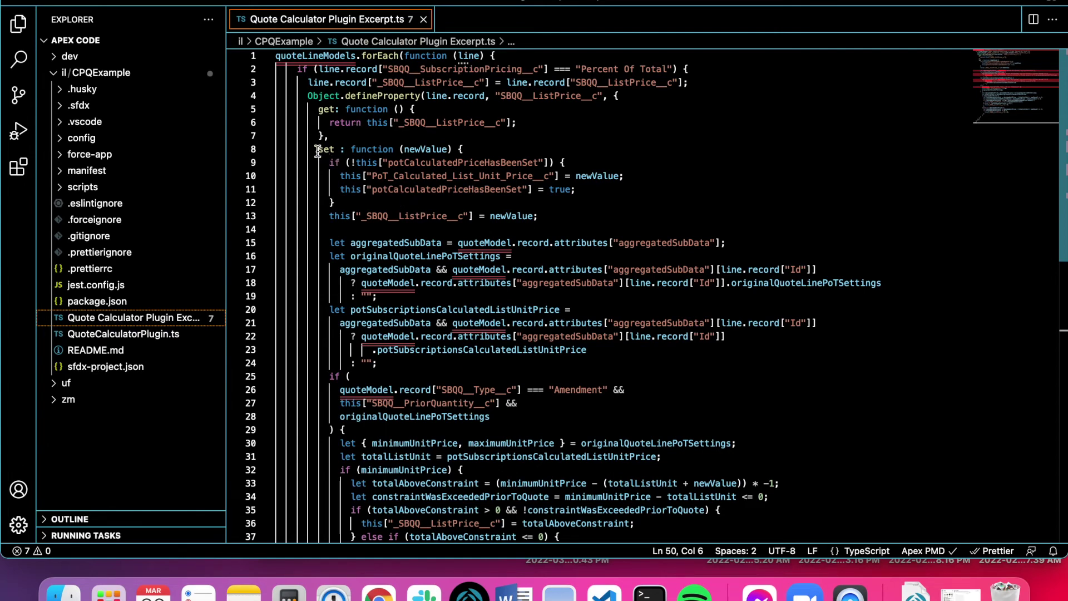
left_click_drag(318, 150, 334, 151)
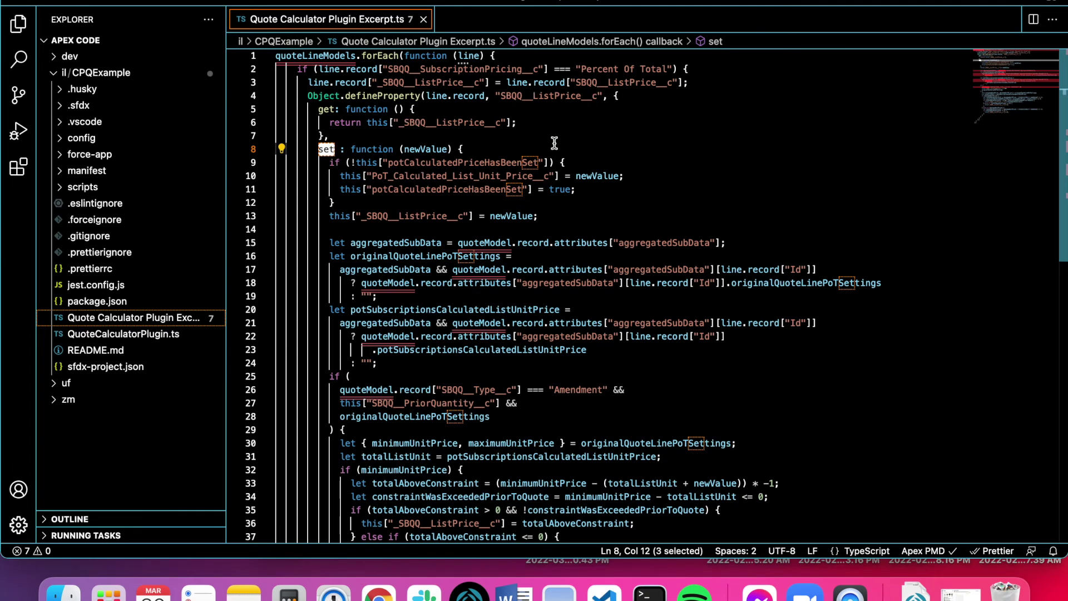
left_click(555, 143)
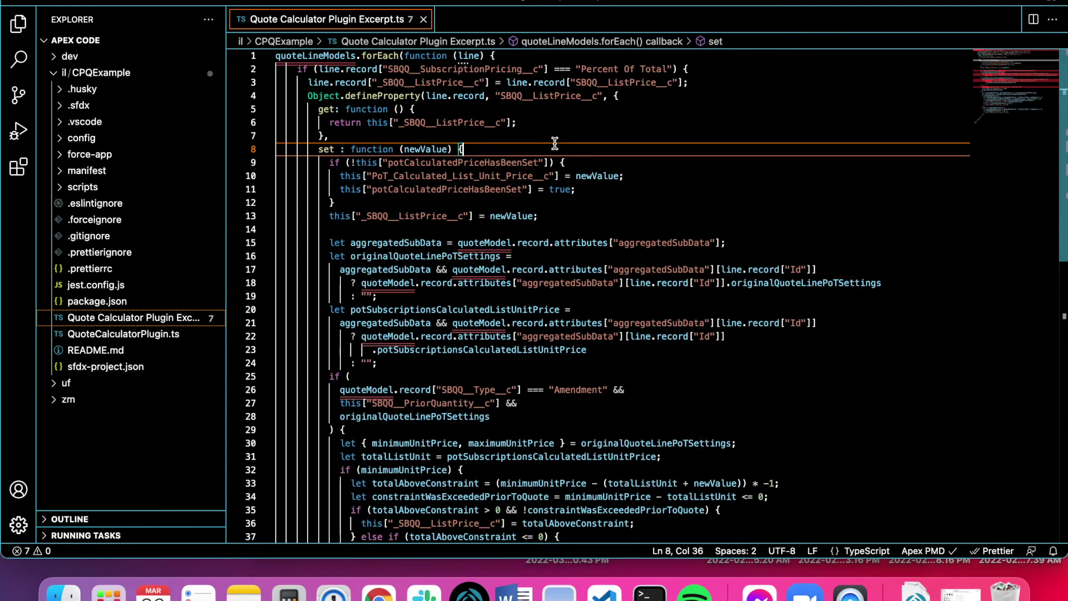
left_click(519, 128)
left_click(489, 110)
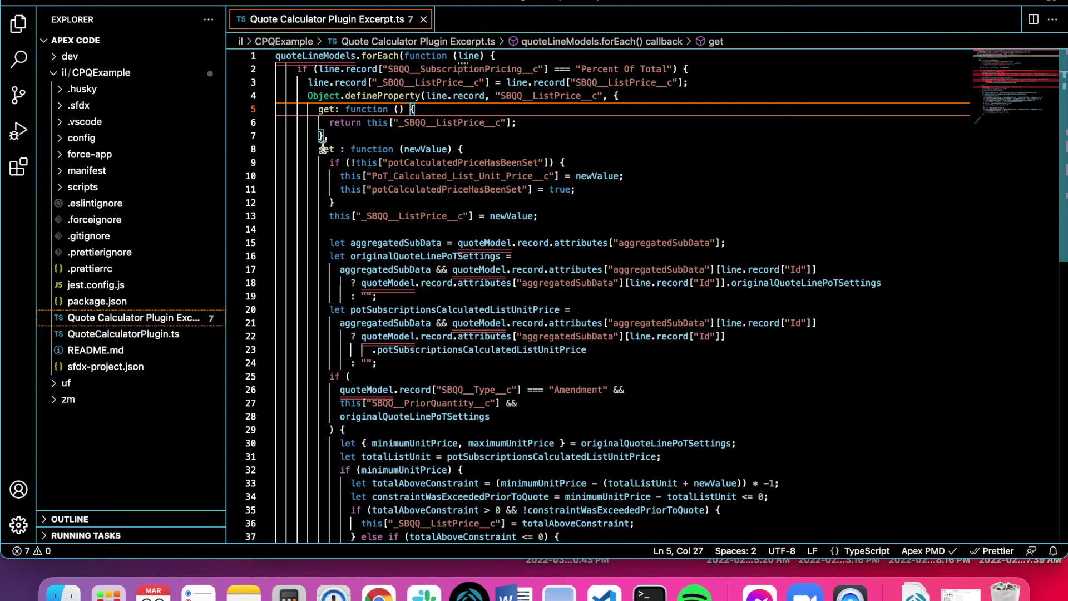
double_click(423, 149)
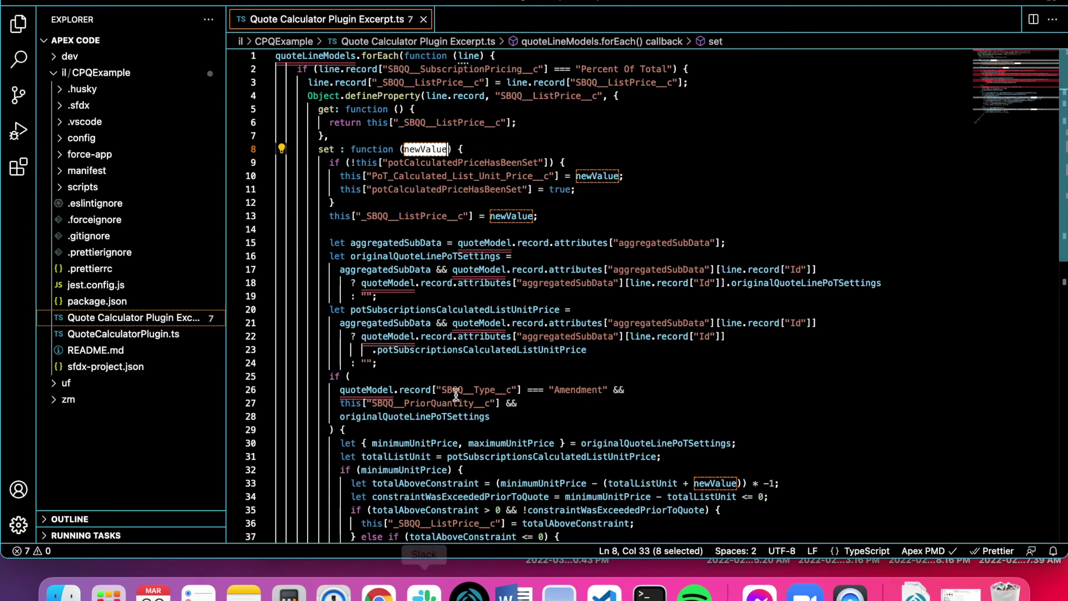
left_click(556, 270)
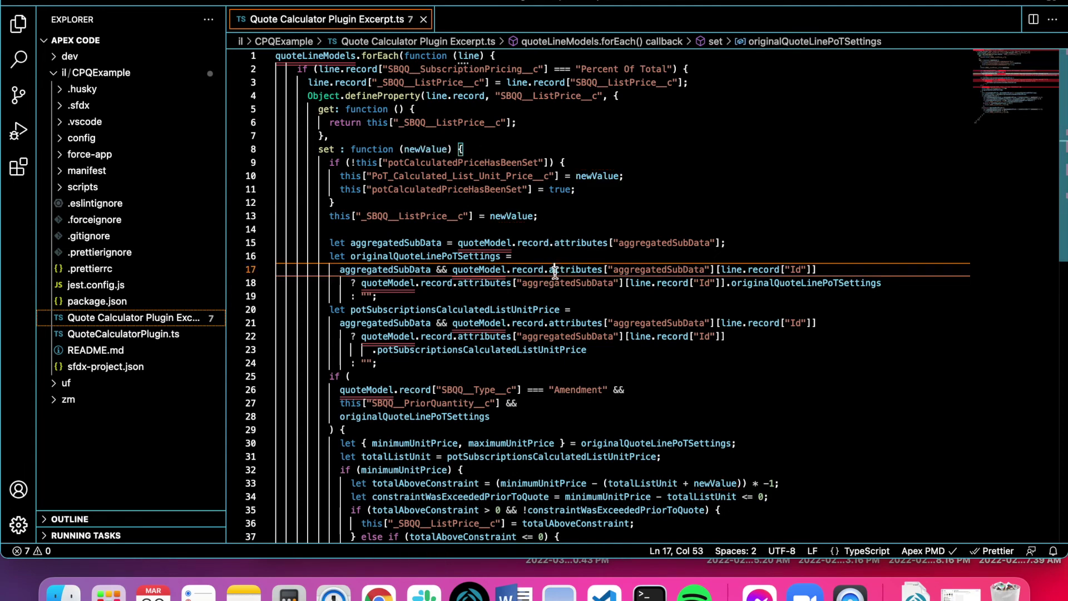
left_click(602, 210)
scroll(601, 210, "down", 2)
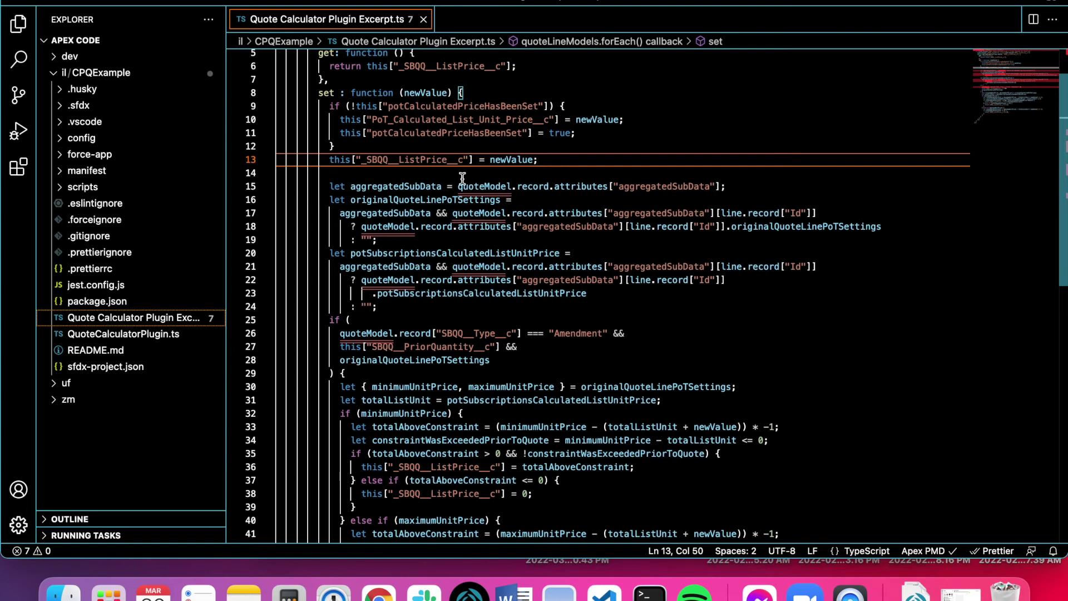
scroll(463, 178, "down", 2)
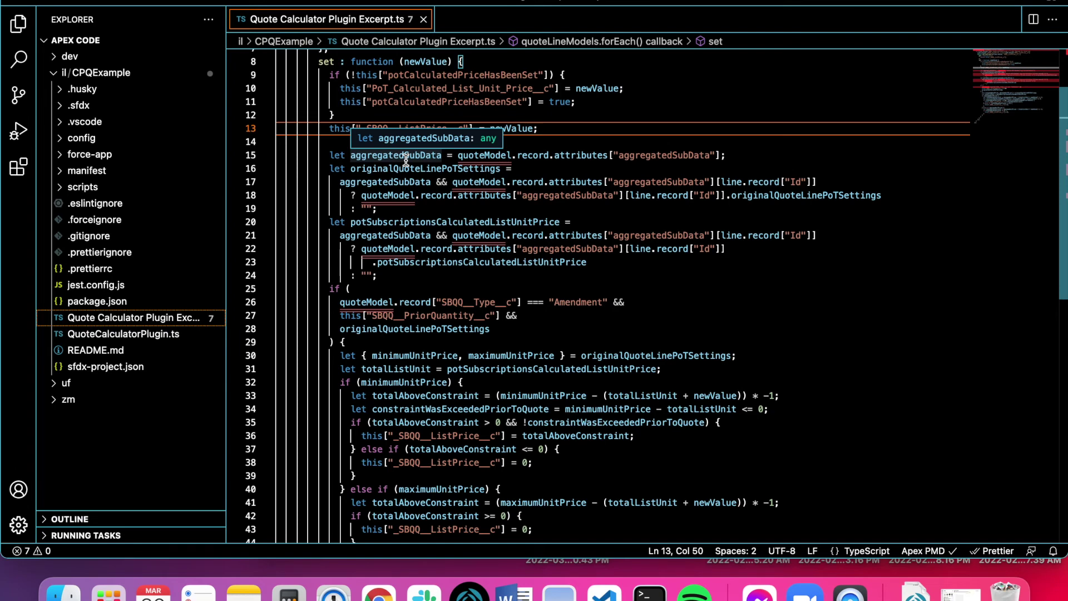
left_click(678, 157)
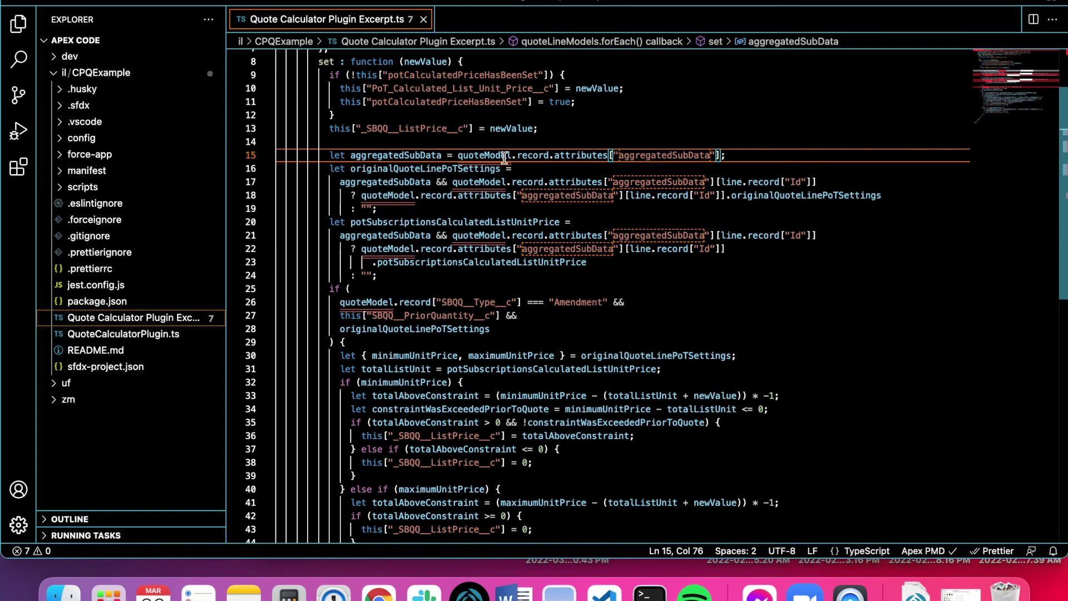
key("cmd+z")
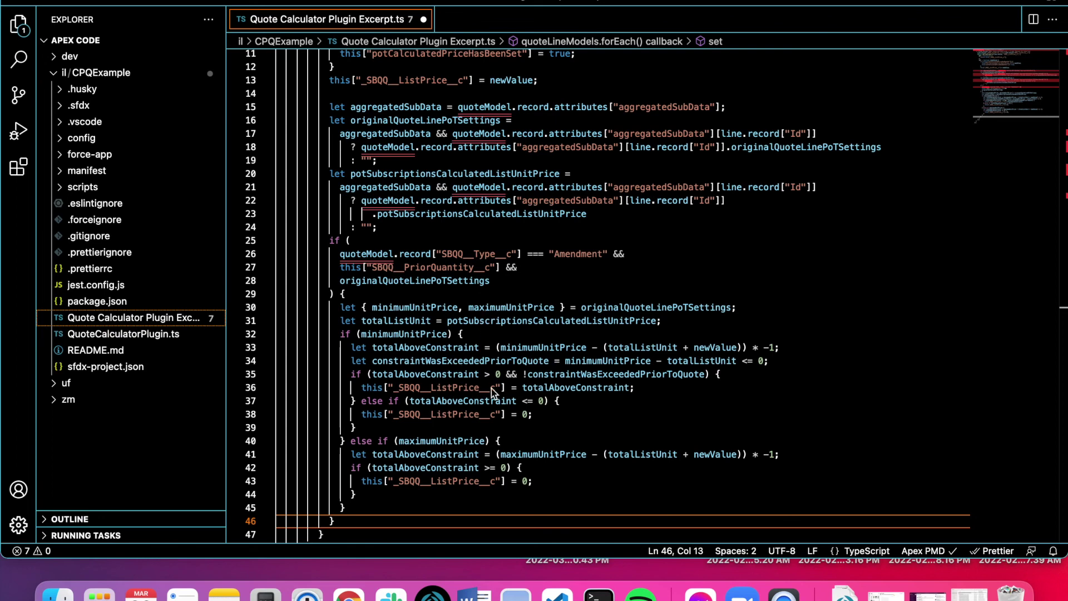
left_click(481, 387)
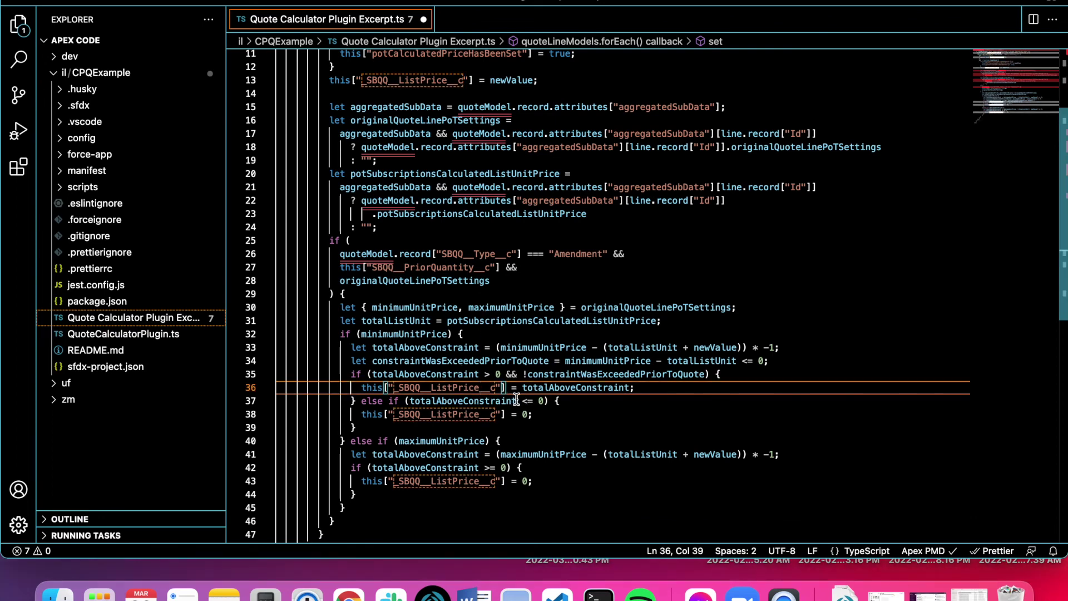
left_click(557, 388)
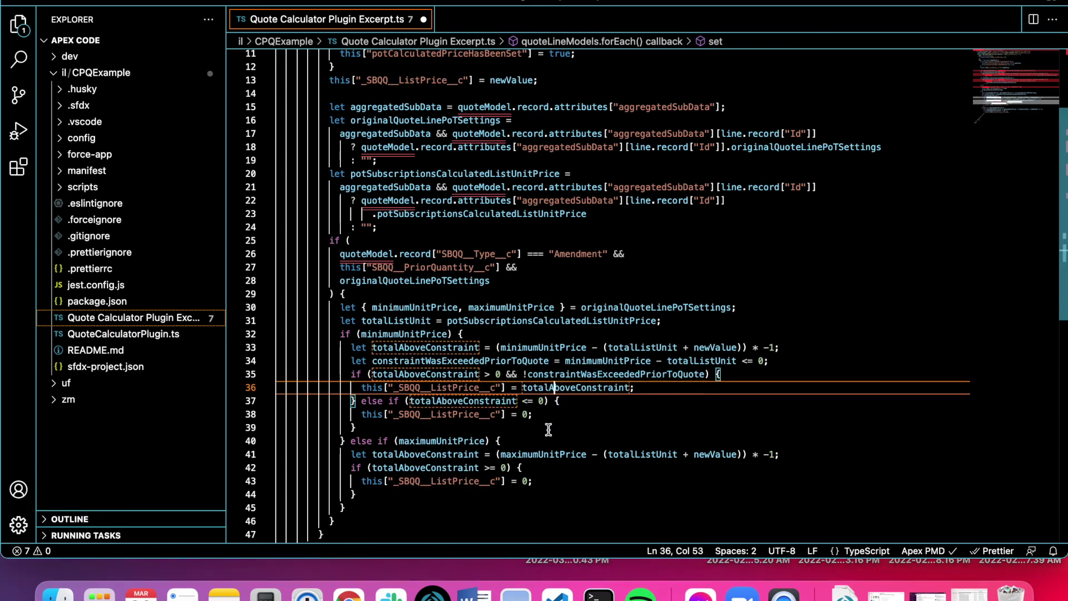
left_click(503, 416)
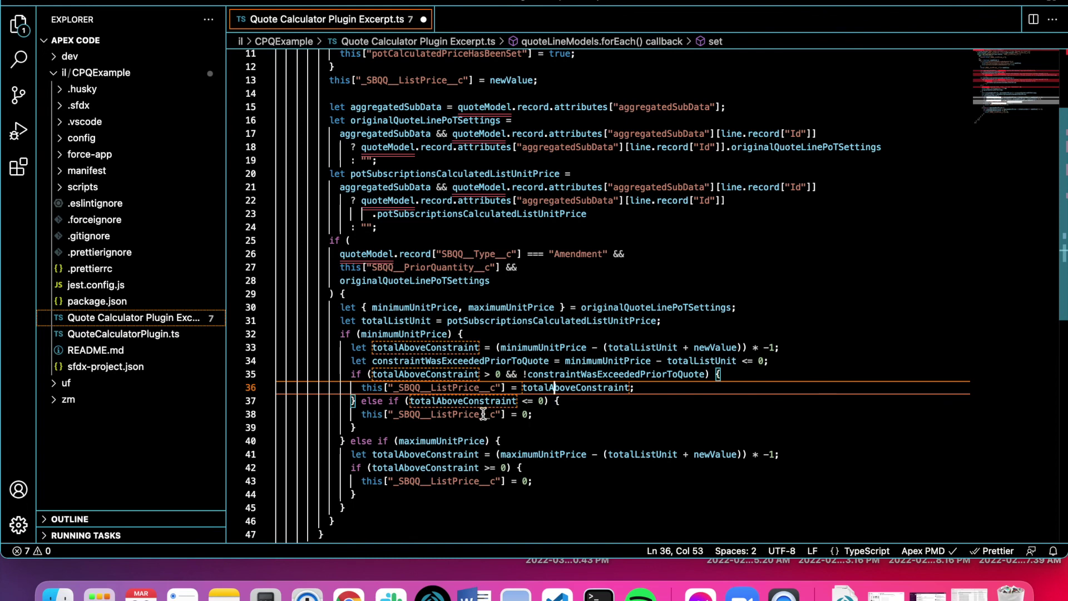
left_click(526, 415)
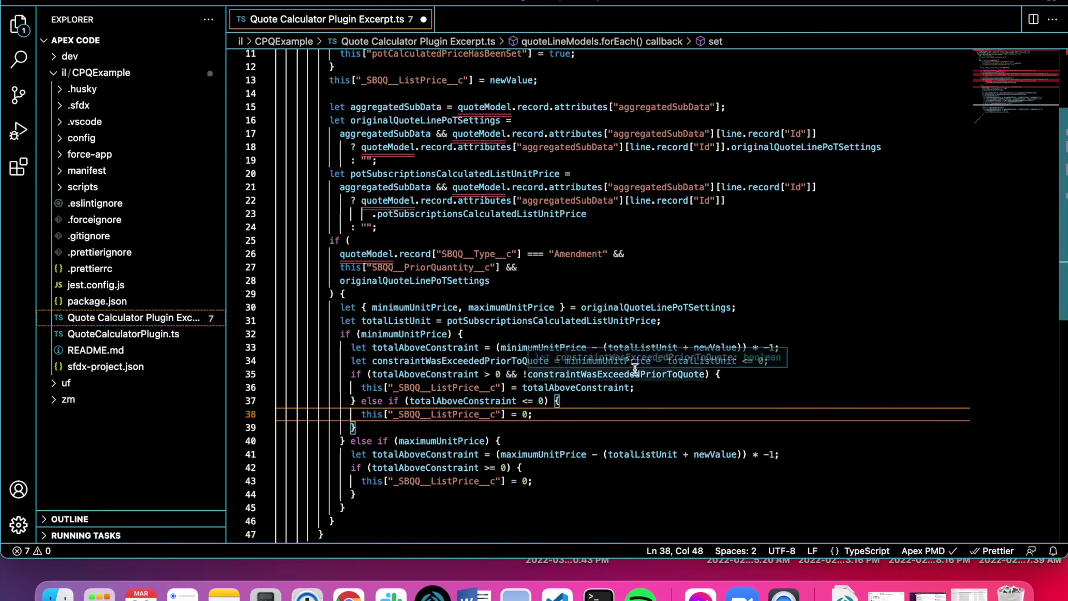